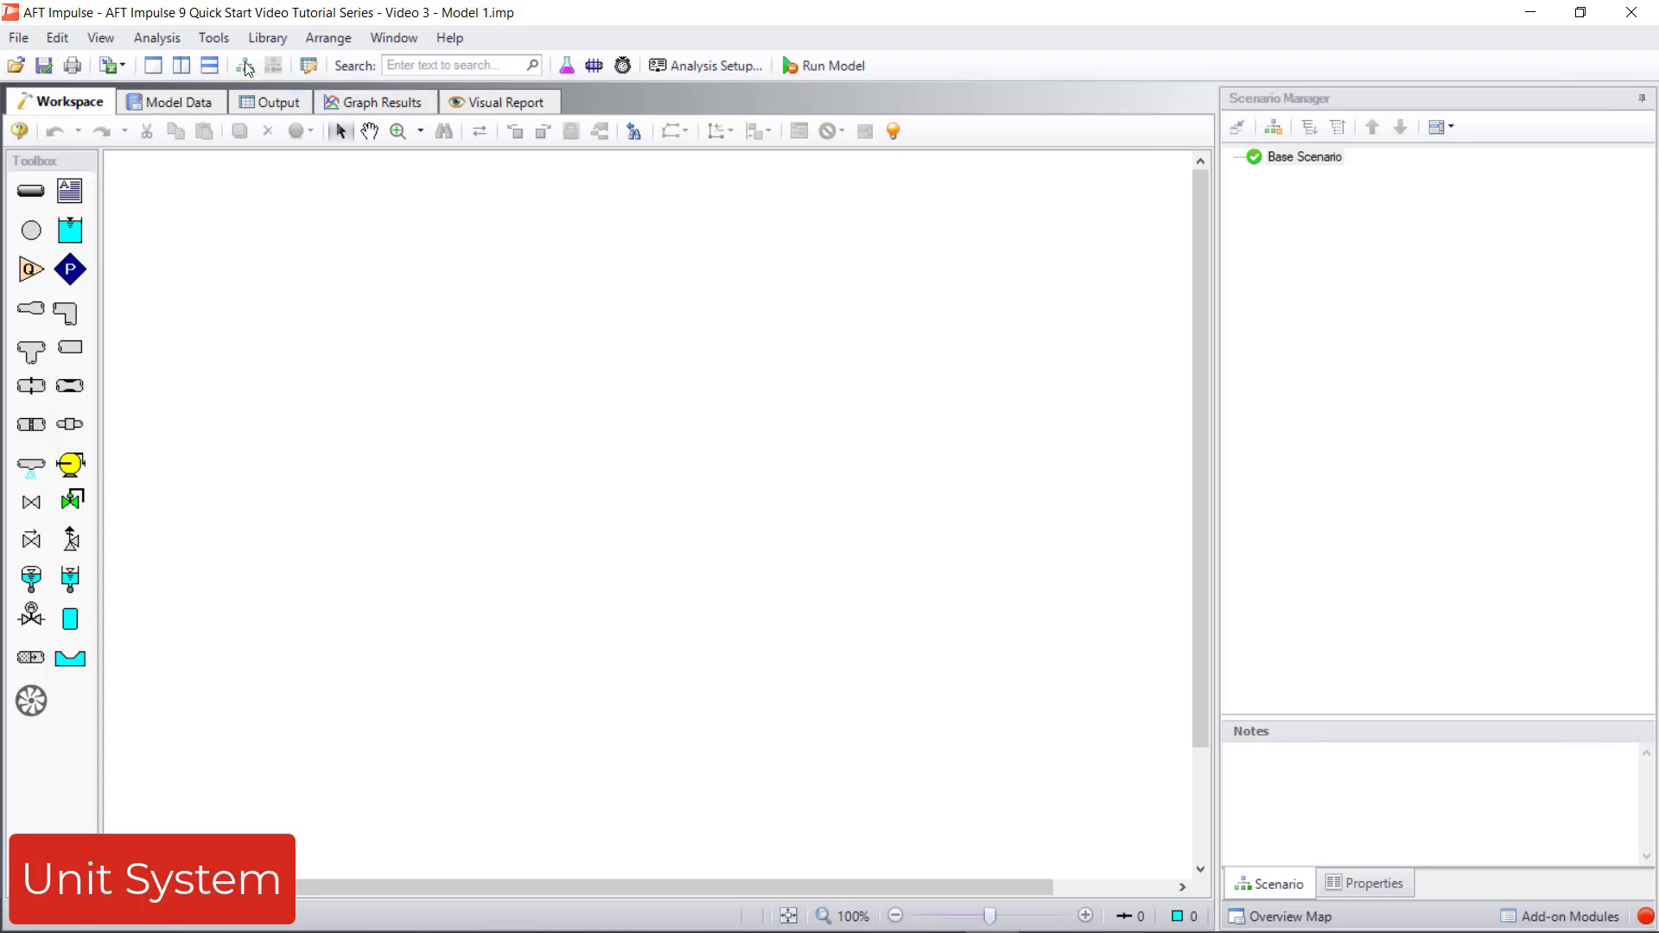
# - Review the preferred unit system settings and the available area units in the user options
pyautogui.click(223, 41)
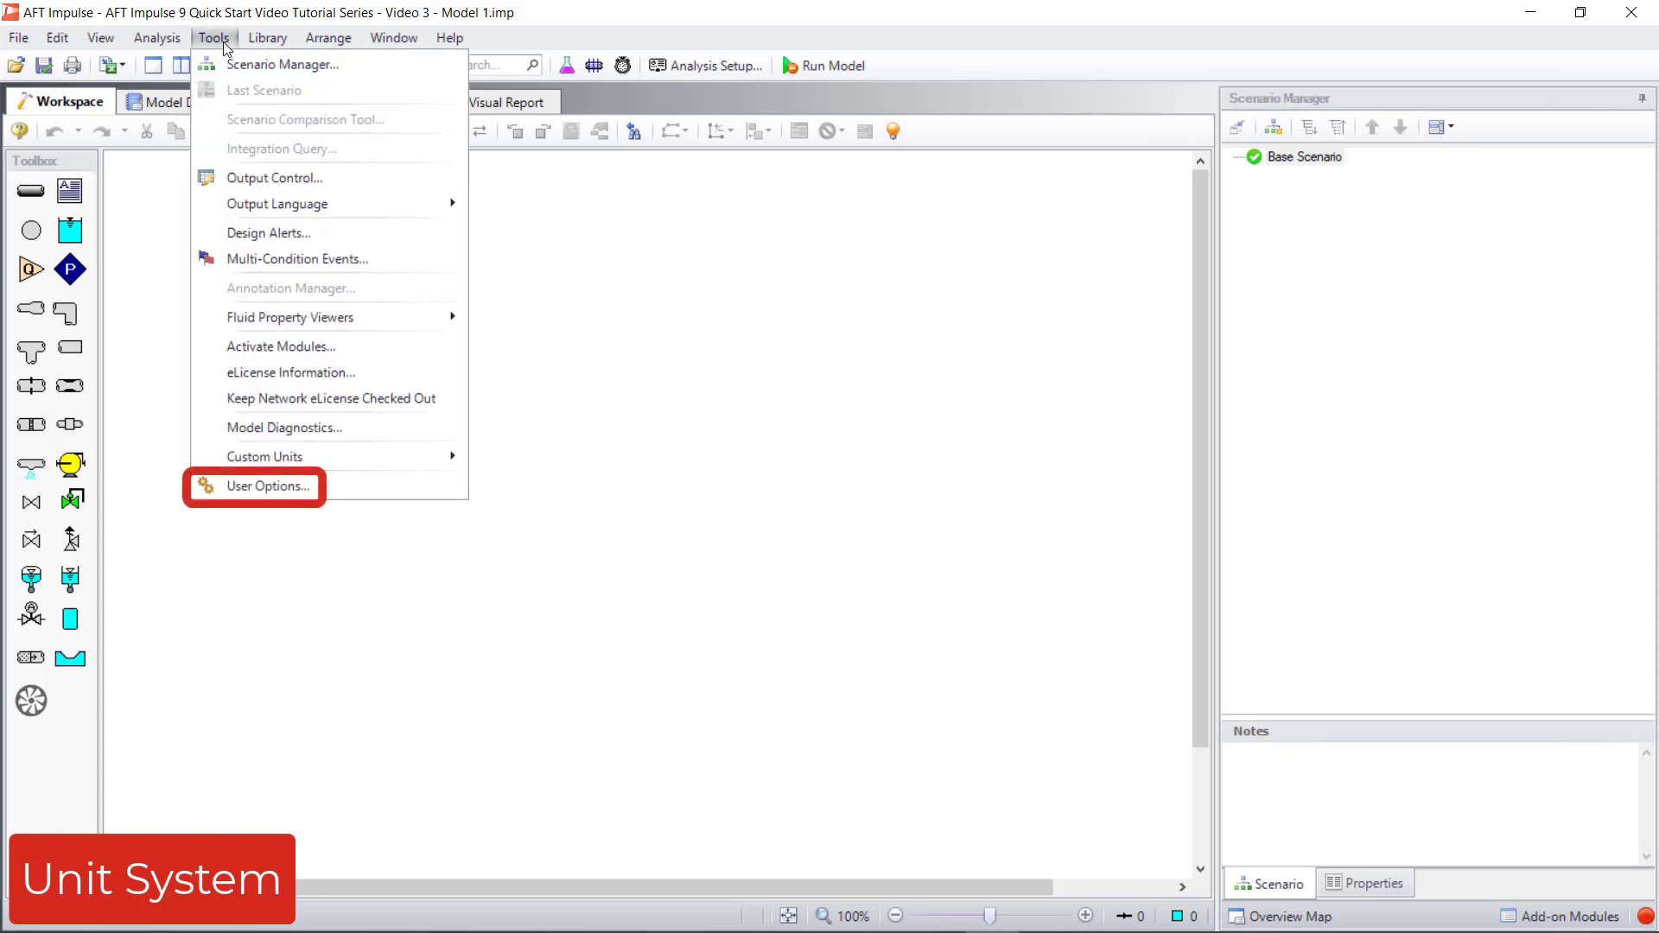
pyautogui.click(267, 489)
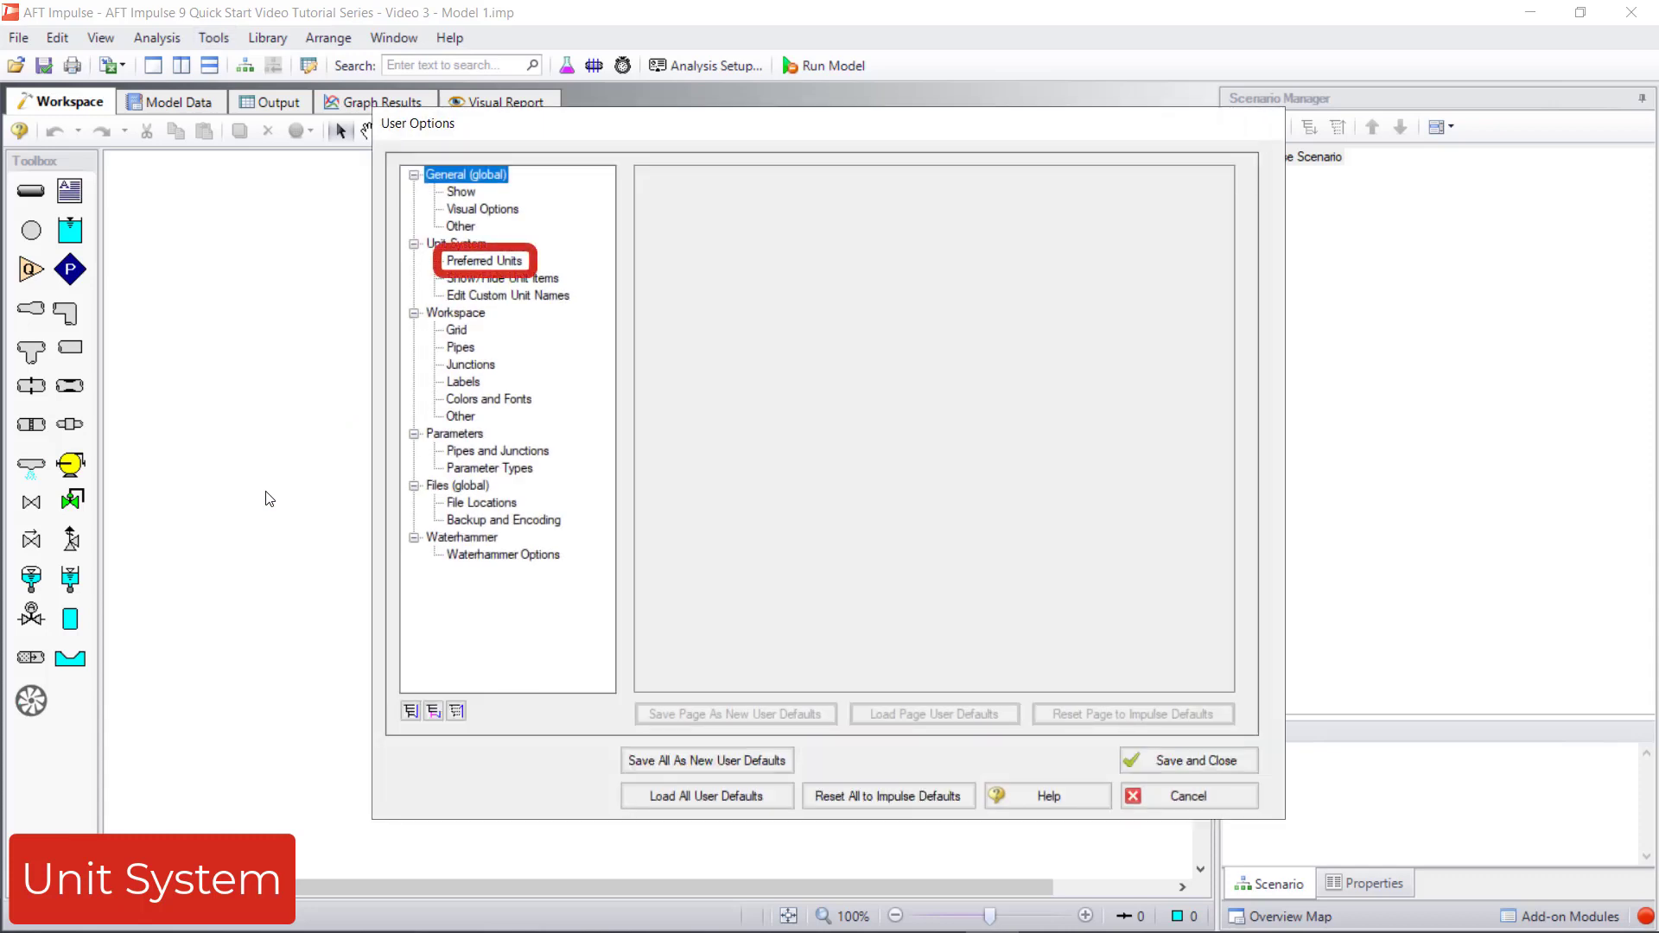
pyautogui.click(472, 261)
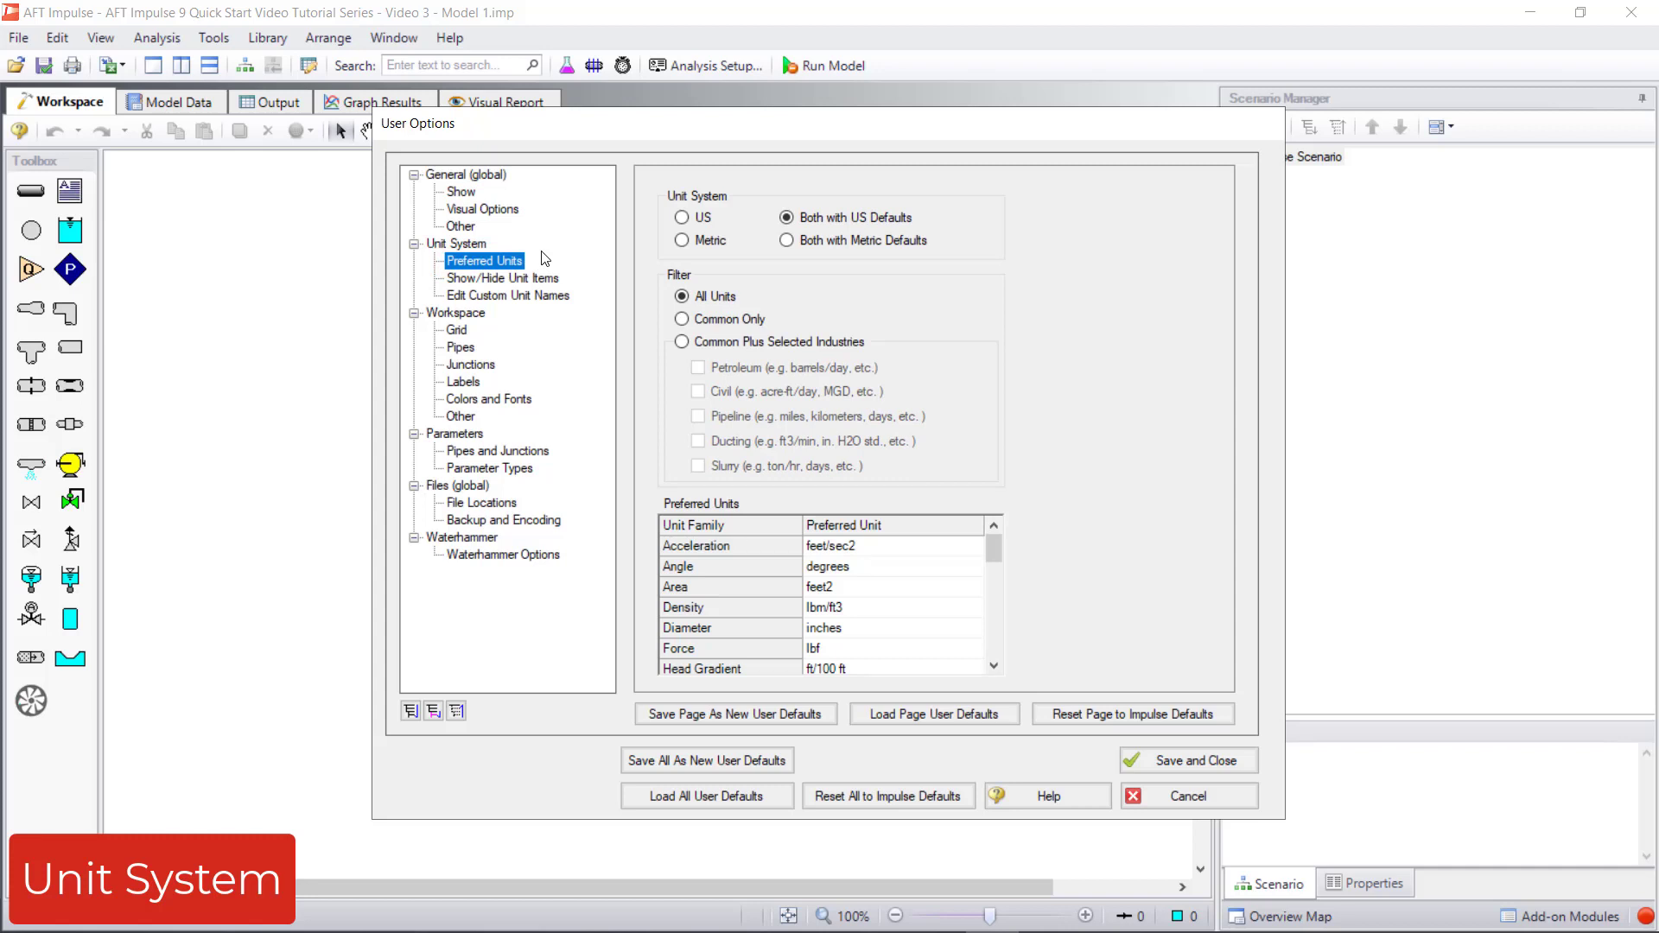
pyautogui.click(974, 592)
pyautogui.click(972, 589)
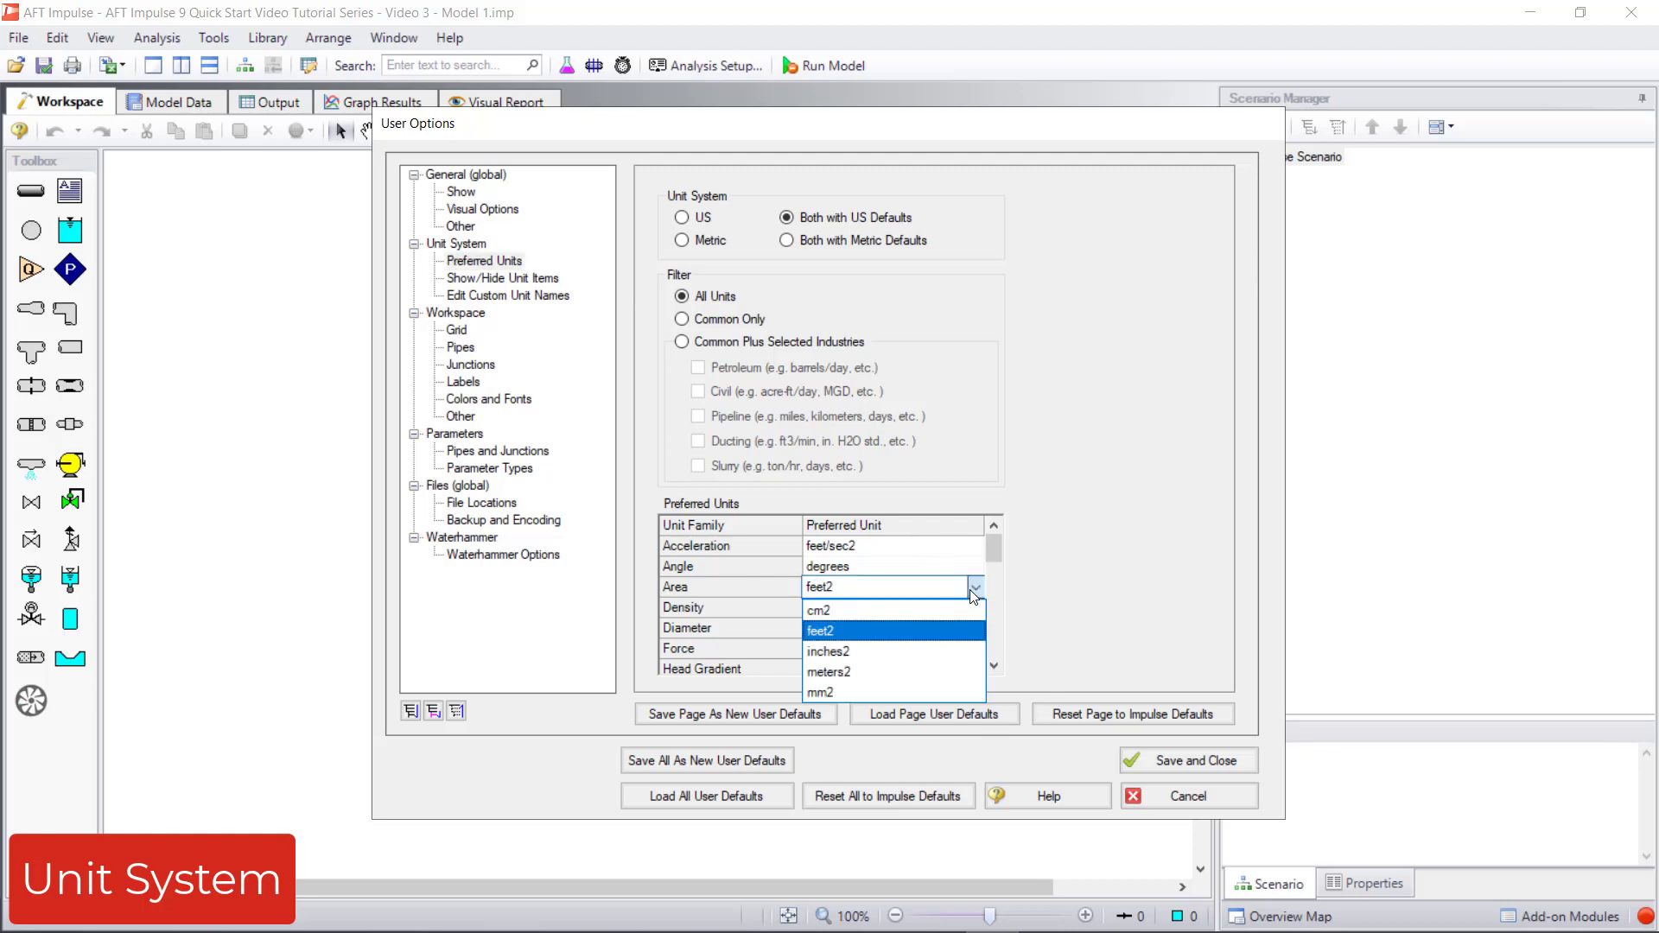
pyautogui.click(970, 590)
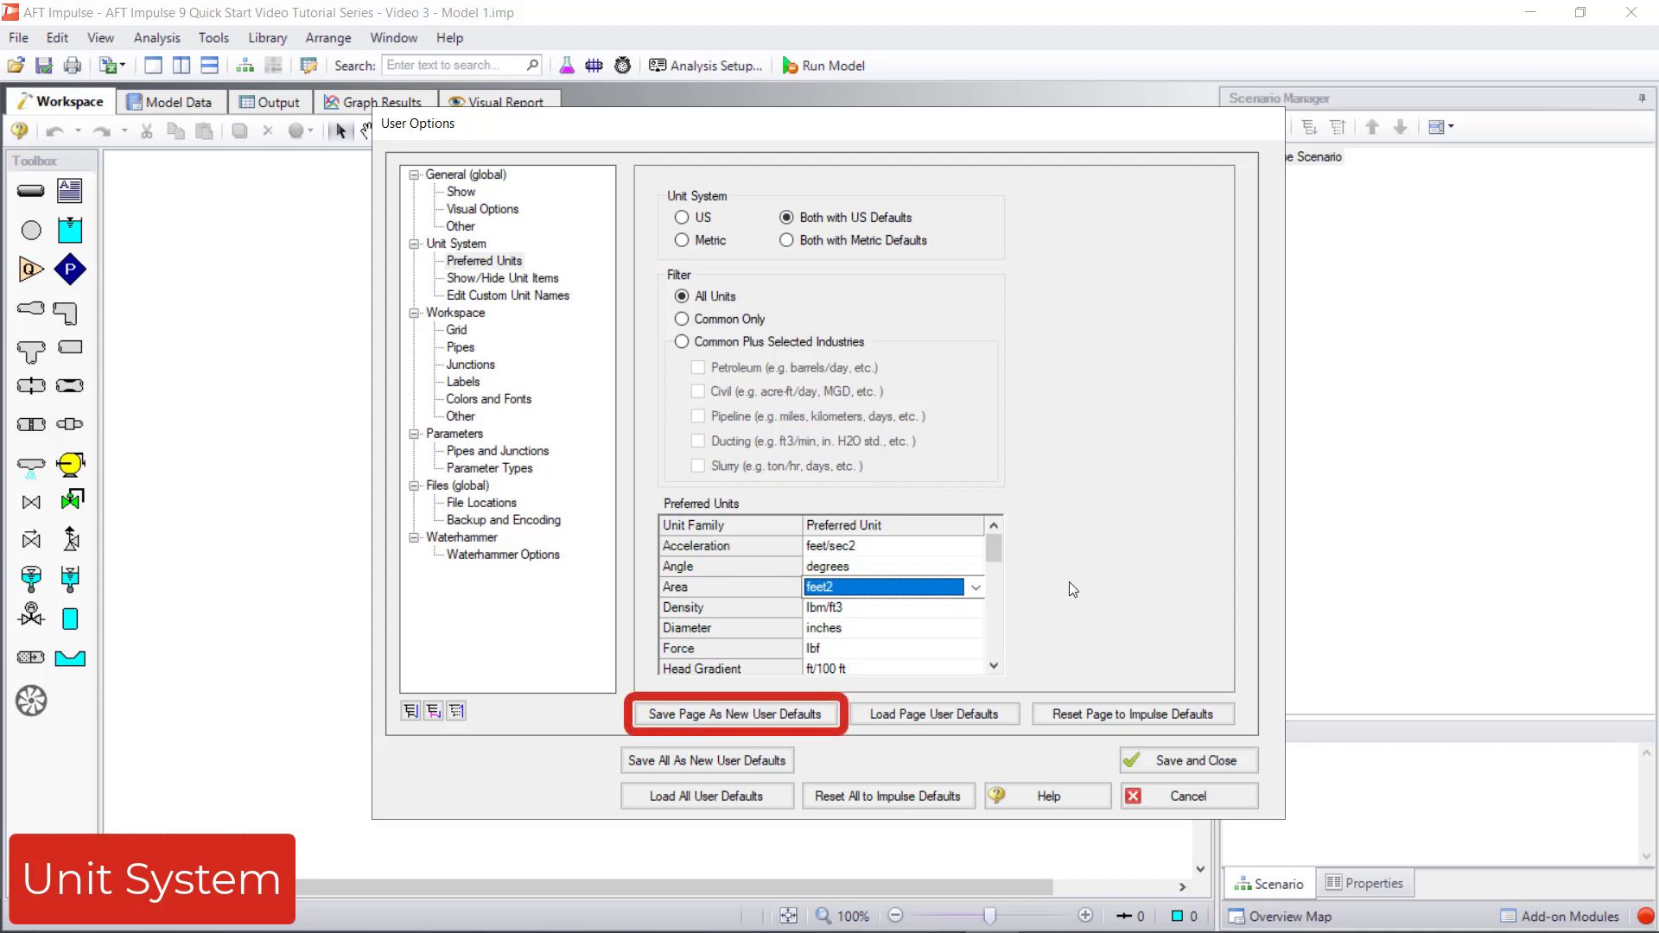
pyautogui.click(1162, 764)
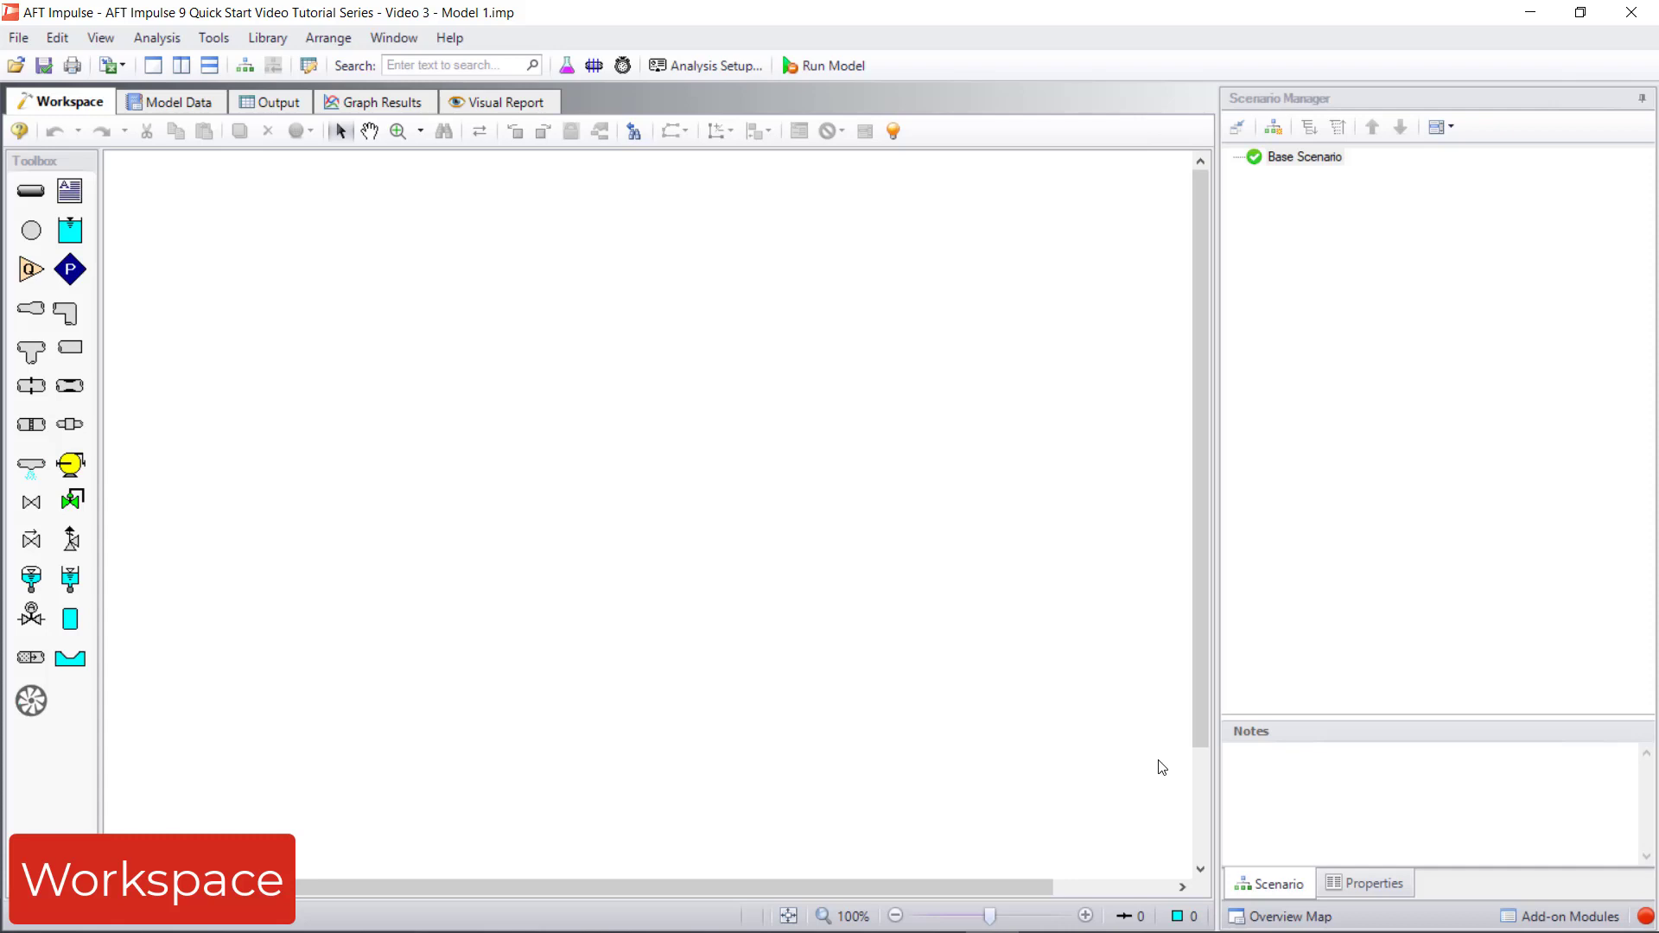
# - Check which pipe drawing modes are available for the workspace
pyautogui.click(326, 38)
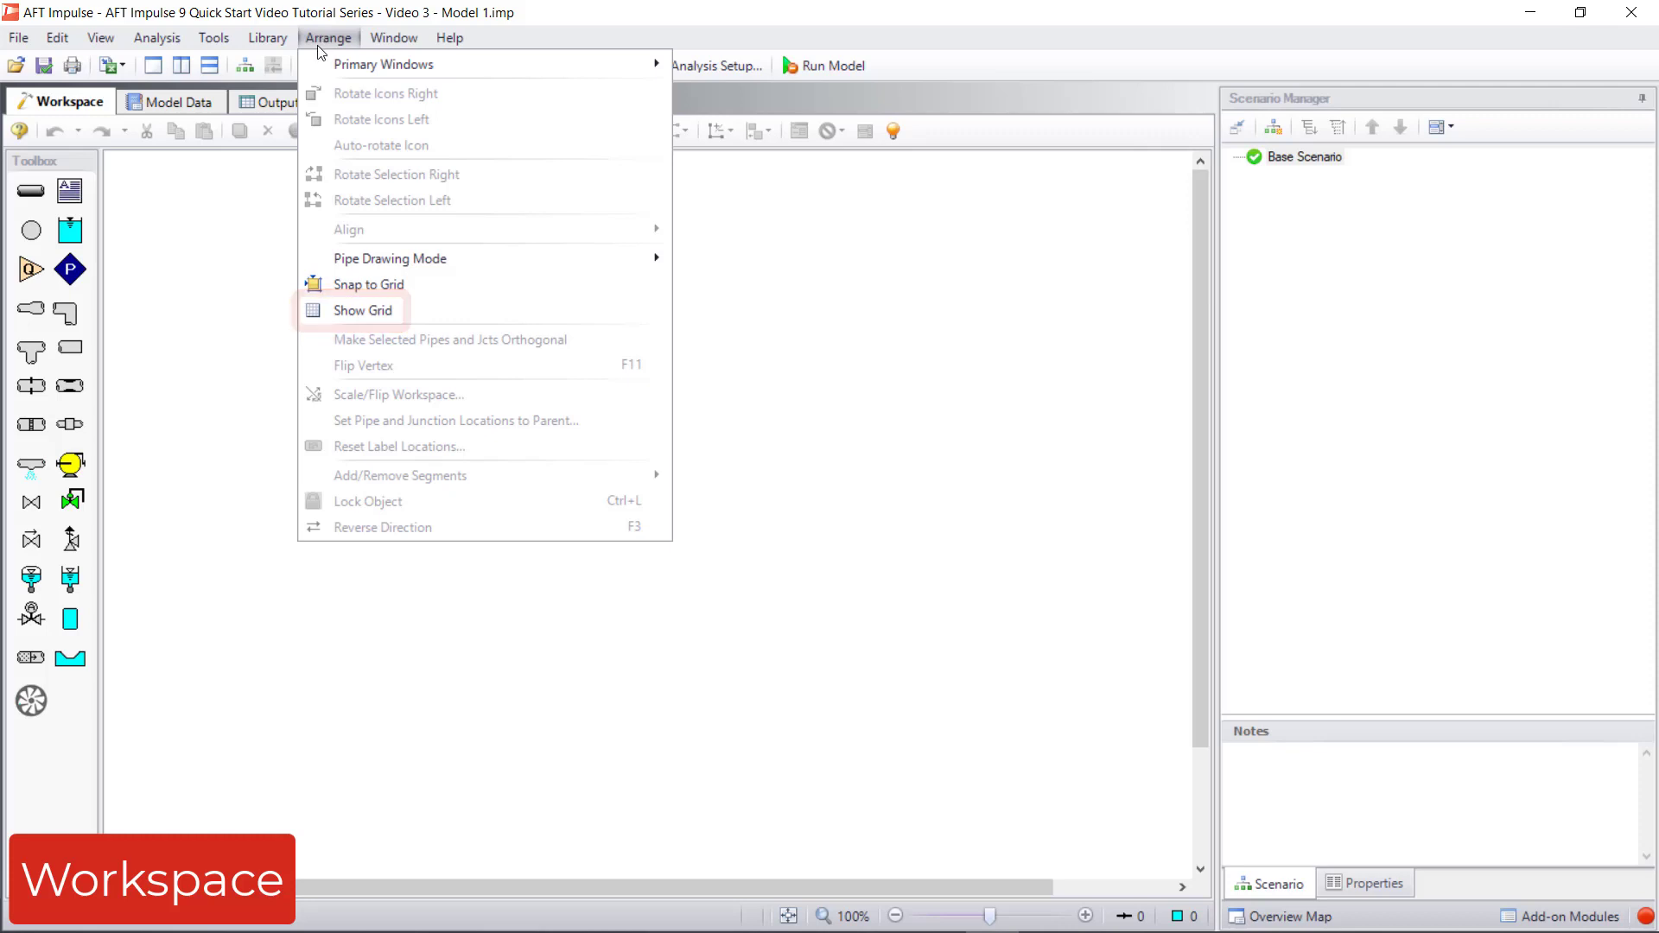
pyautogui.moveTo(501, 258)
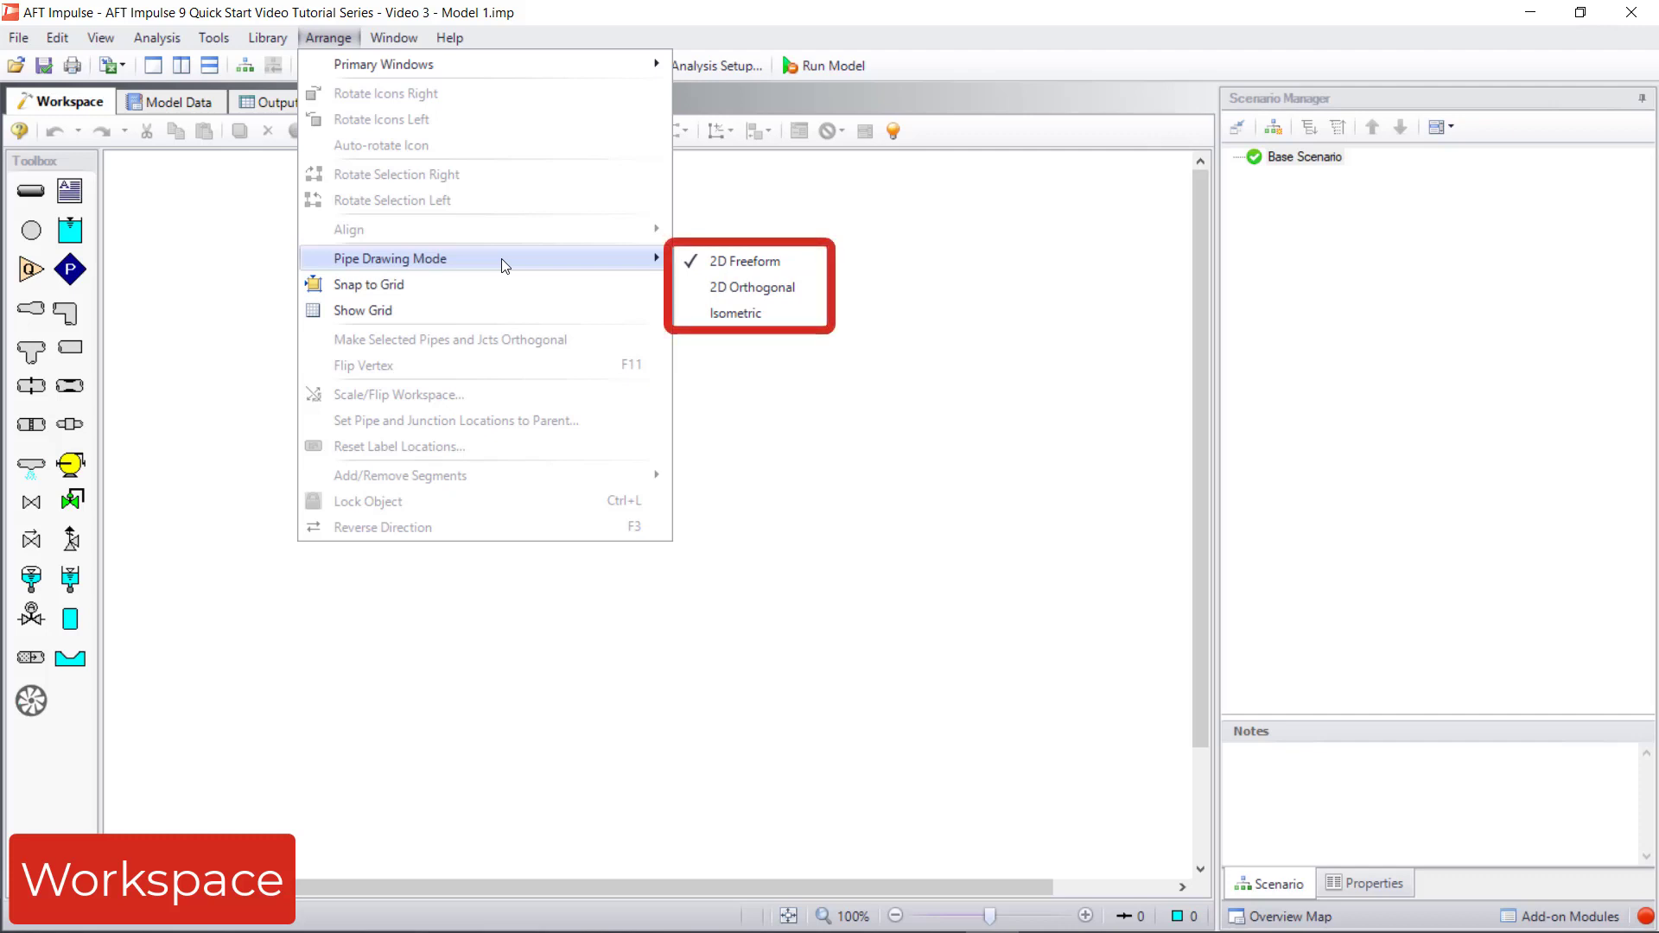
pyautogui.click(769, 204)
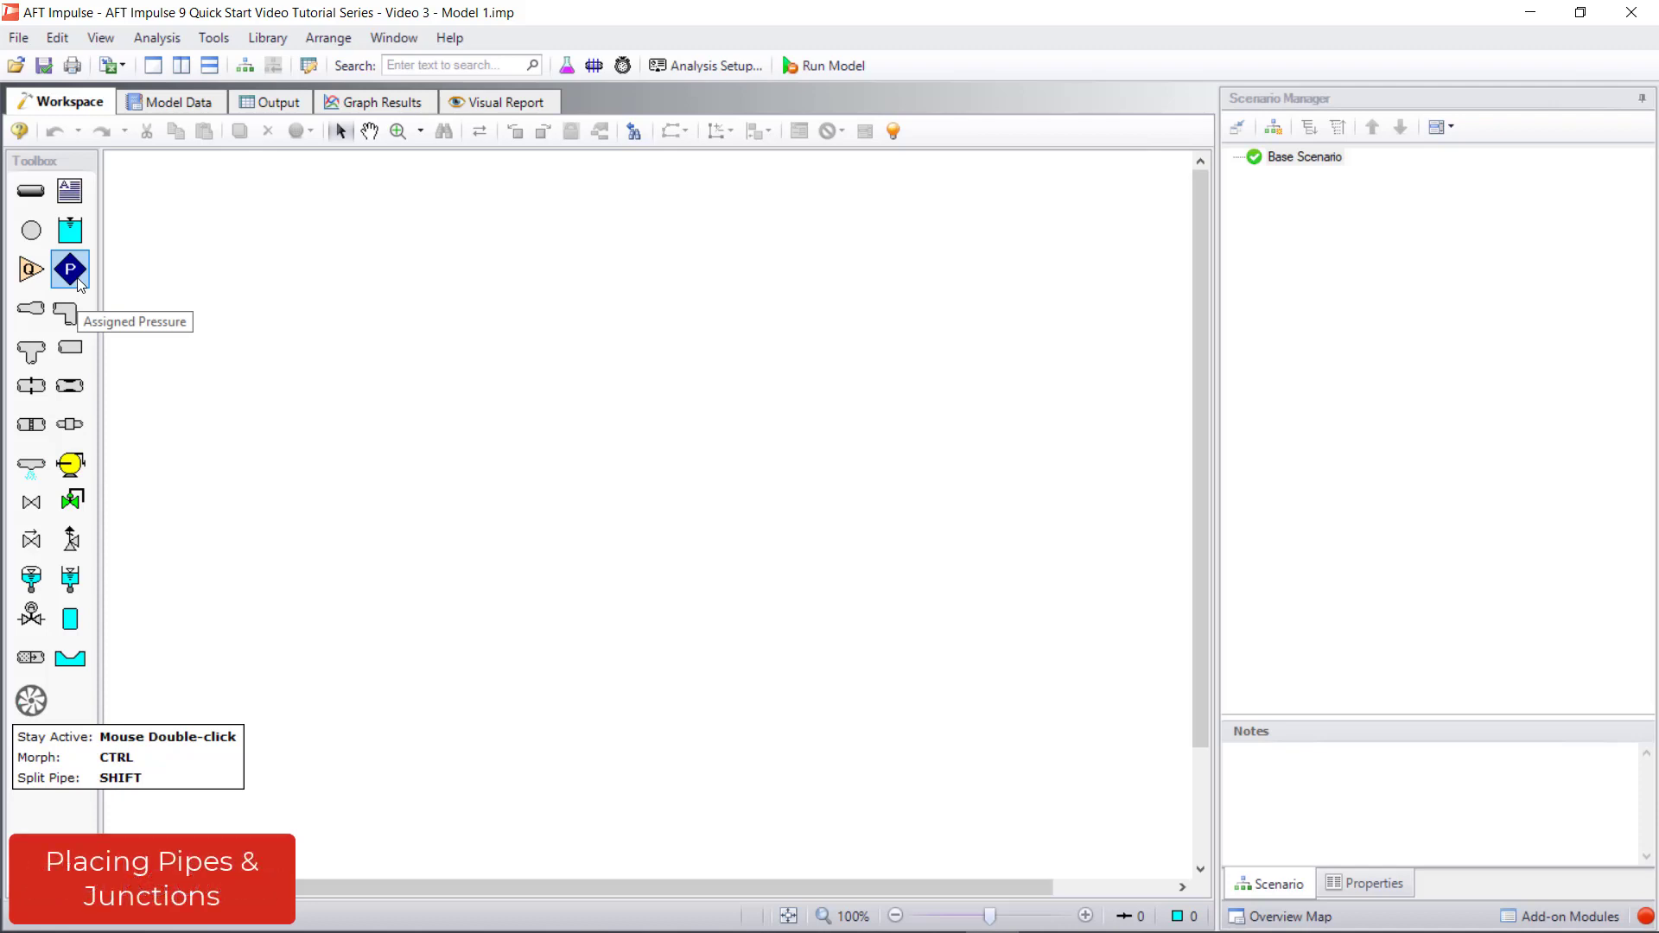
# - Place a reservoir, a valve and a second reservoir in a horizontal row on the workspace
pyautogui.moveTo(67, 226); pyautogui.dragTo(248, 321)
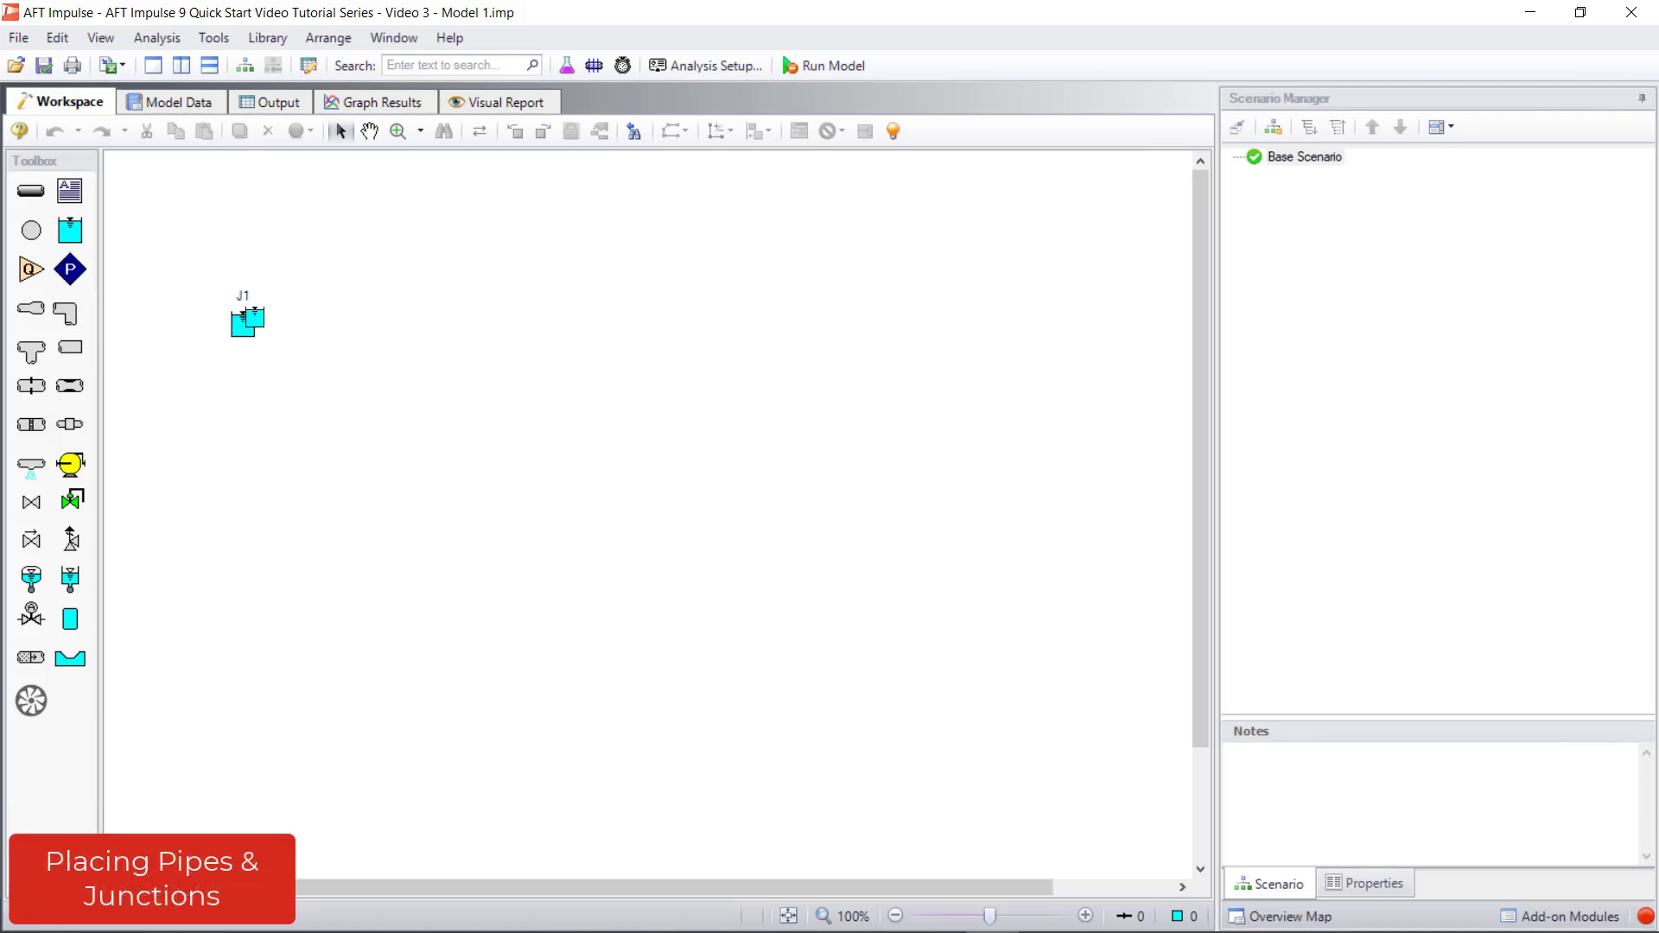
pyautogui.click(31, 502)
pyautogui.moveTo(311, 341); pyautogui.dragTo(353, 324)
pyautogui.click(70, 230)
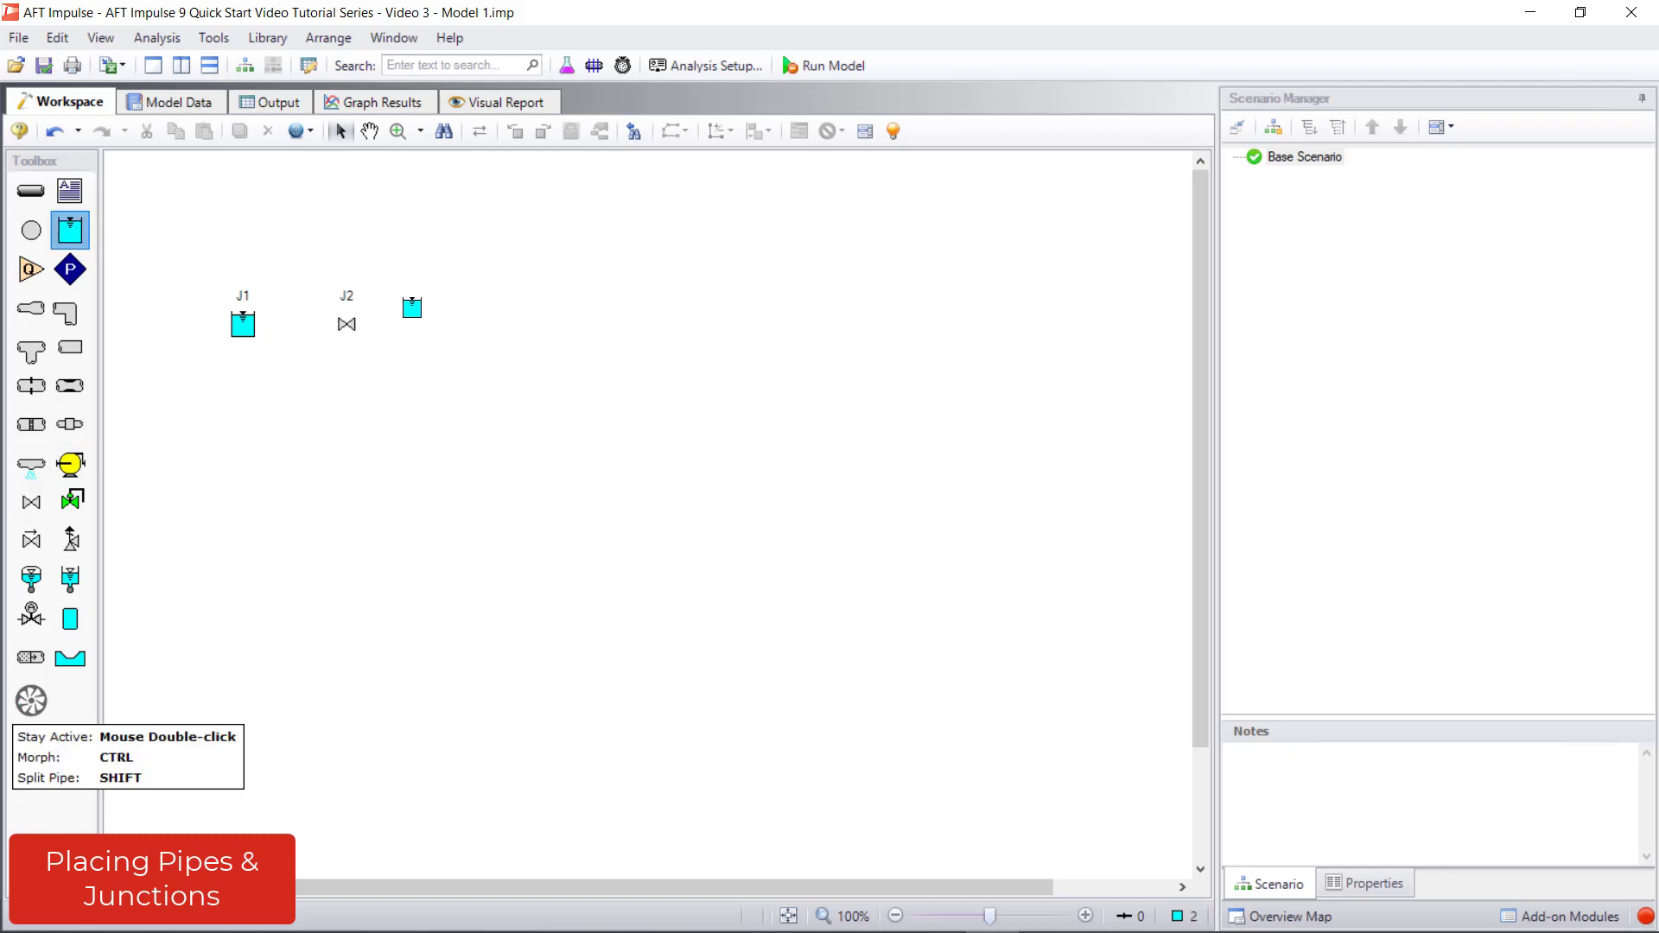
pyautogui.click(459, 324)
pyautogui.moveTo(459, 325); pyautogui.dragTo(450, 324)
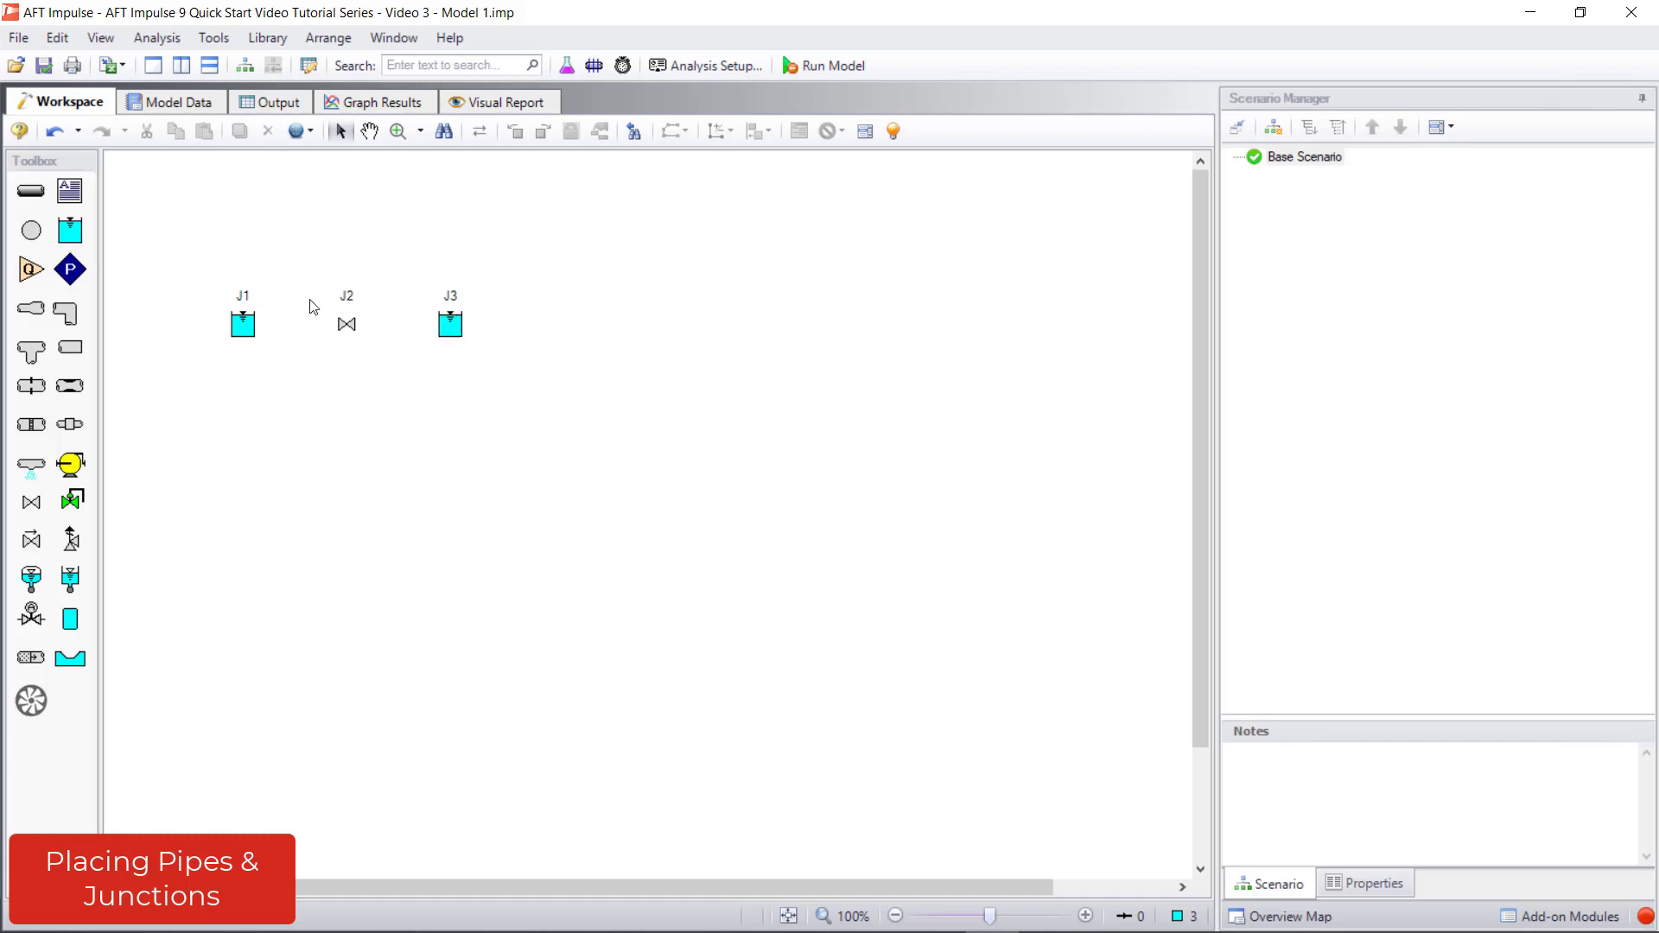
# - Draw pipes from reservoir J1 through valve J2 to reservoir J3 in a single straight run
pyautogui.click(30, 192)
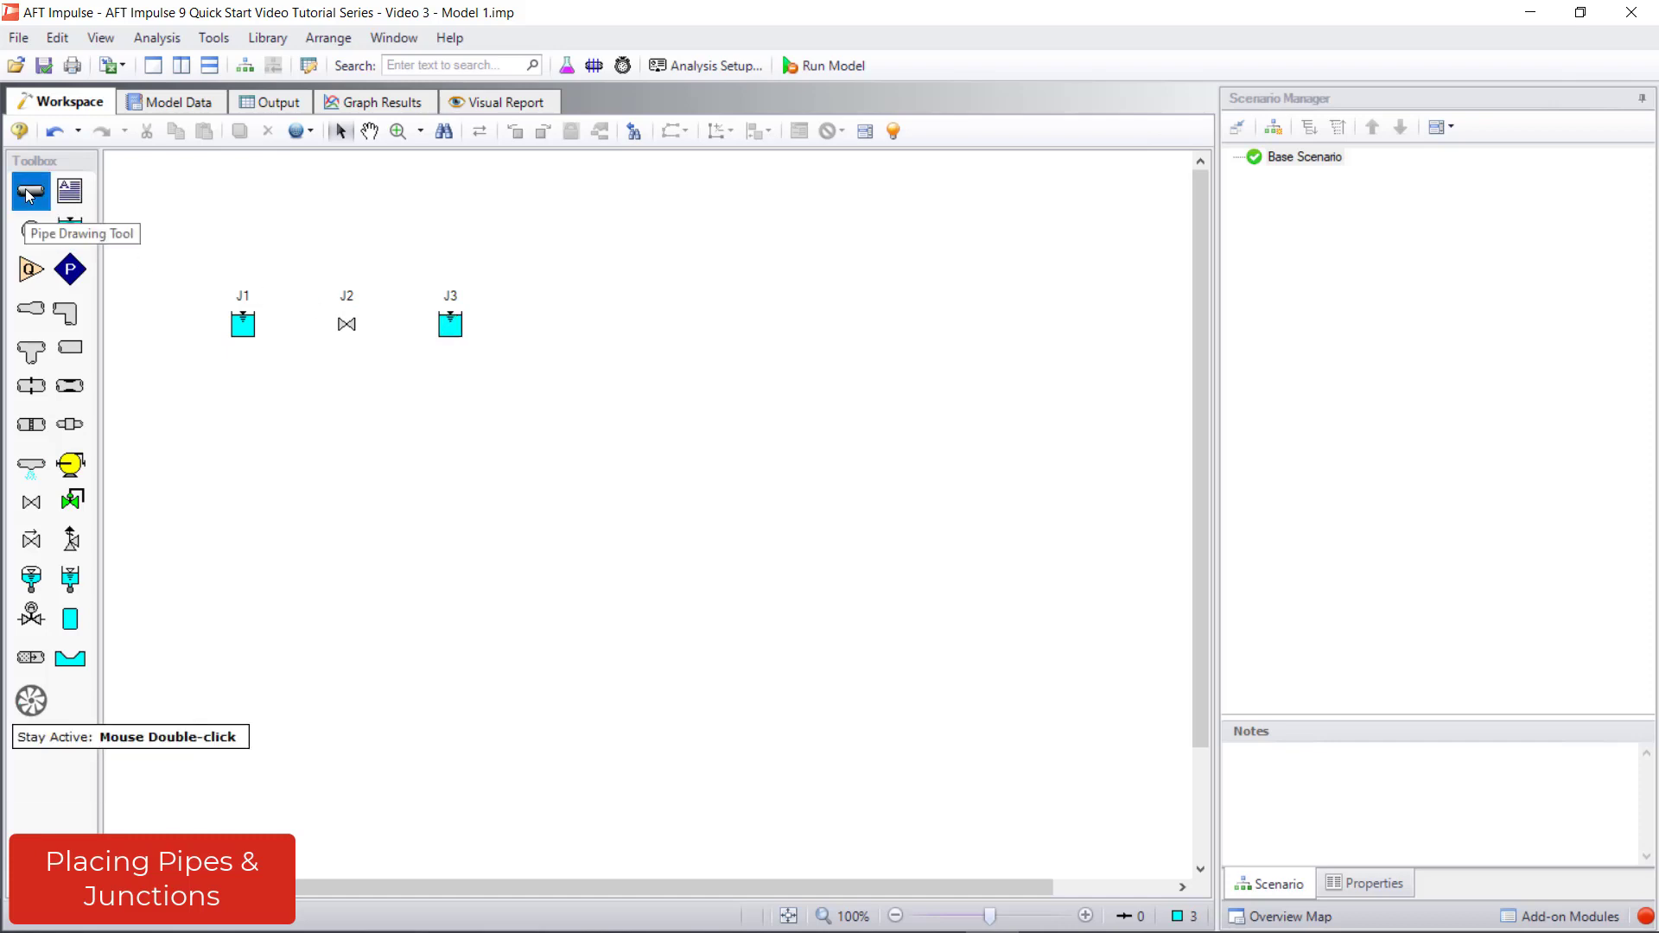
pyautogui.moveTo(243, 324); pyautogui.dragTo(450, 324)
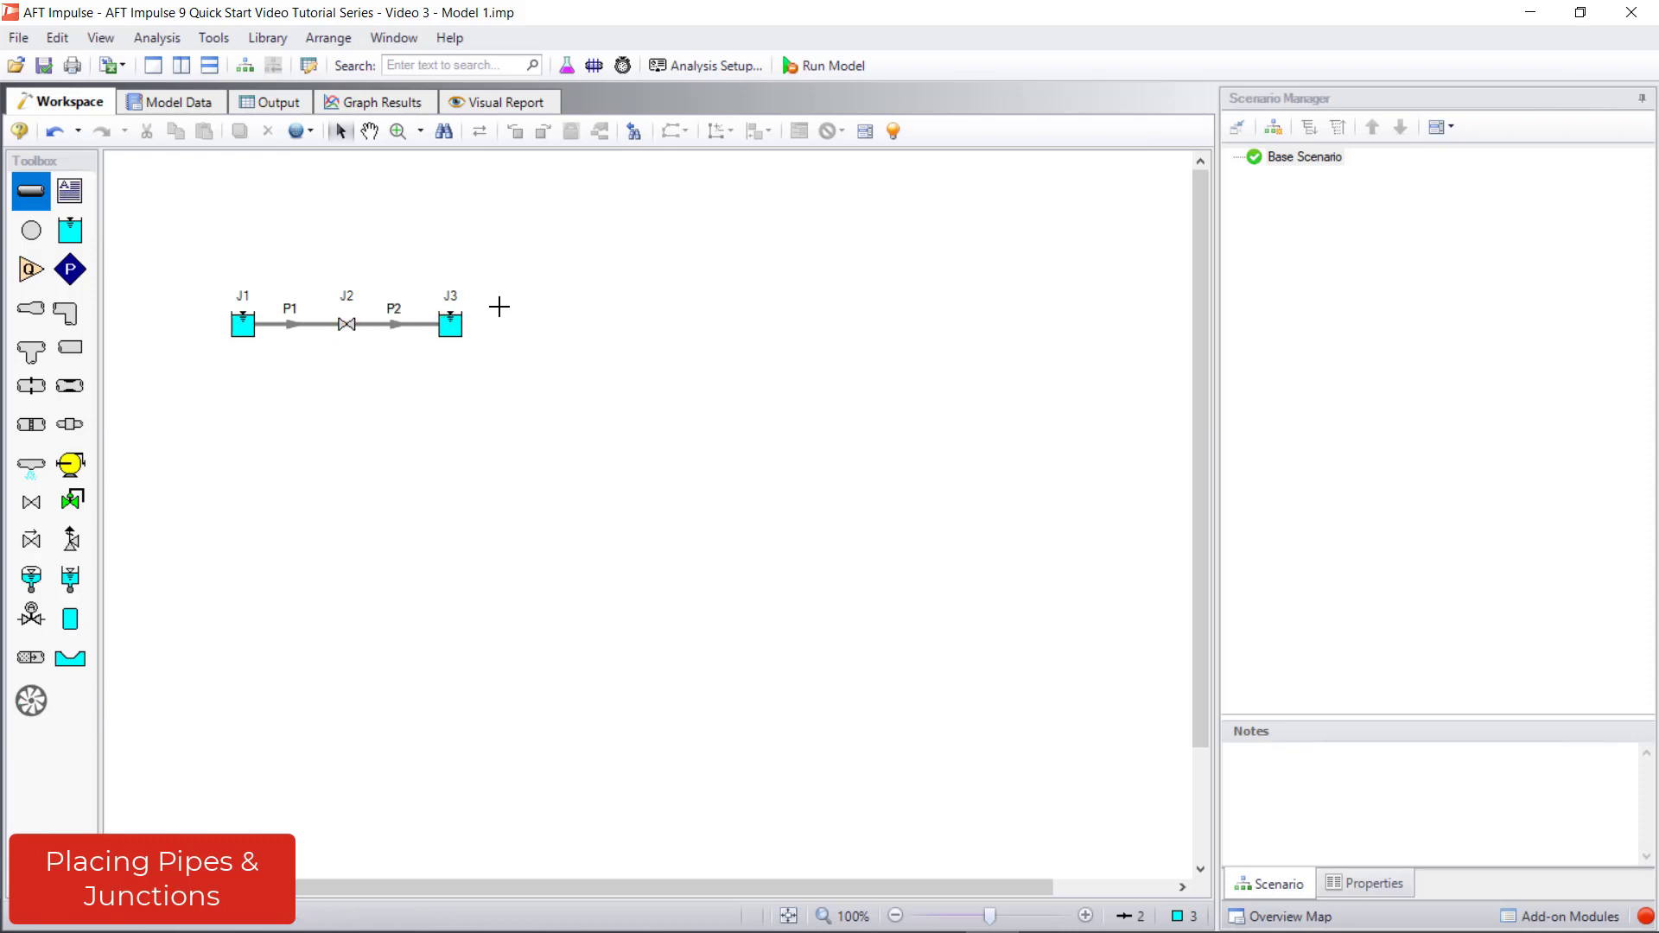
pyautogui.press('Escape')
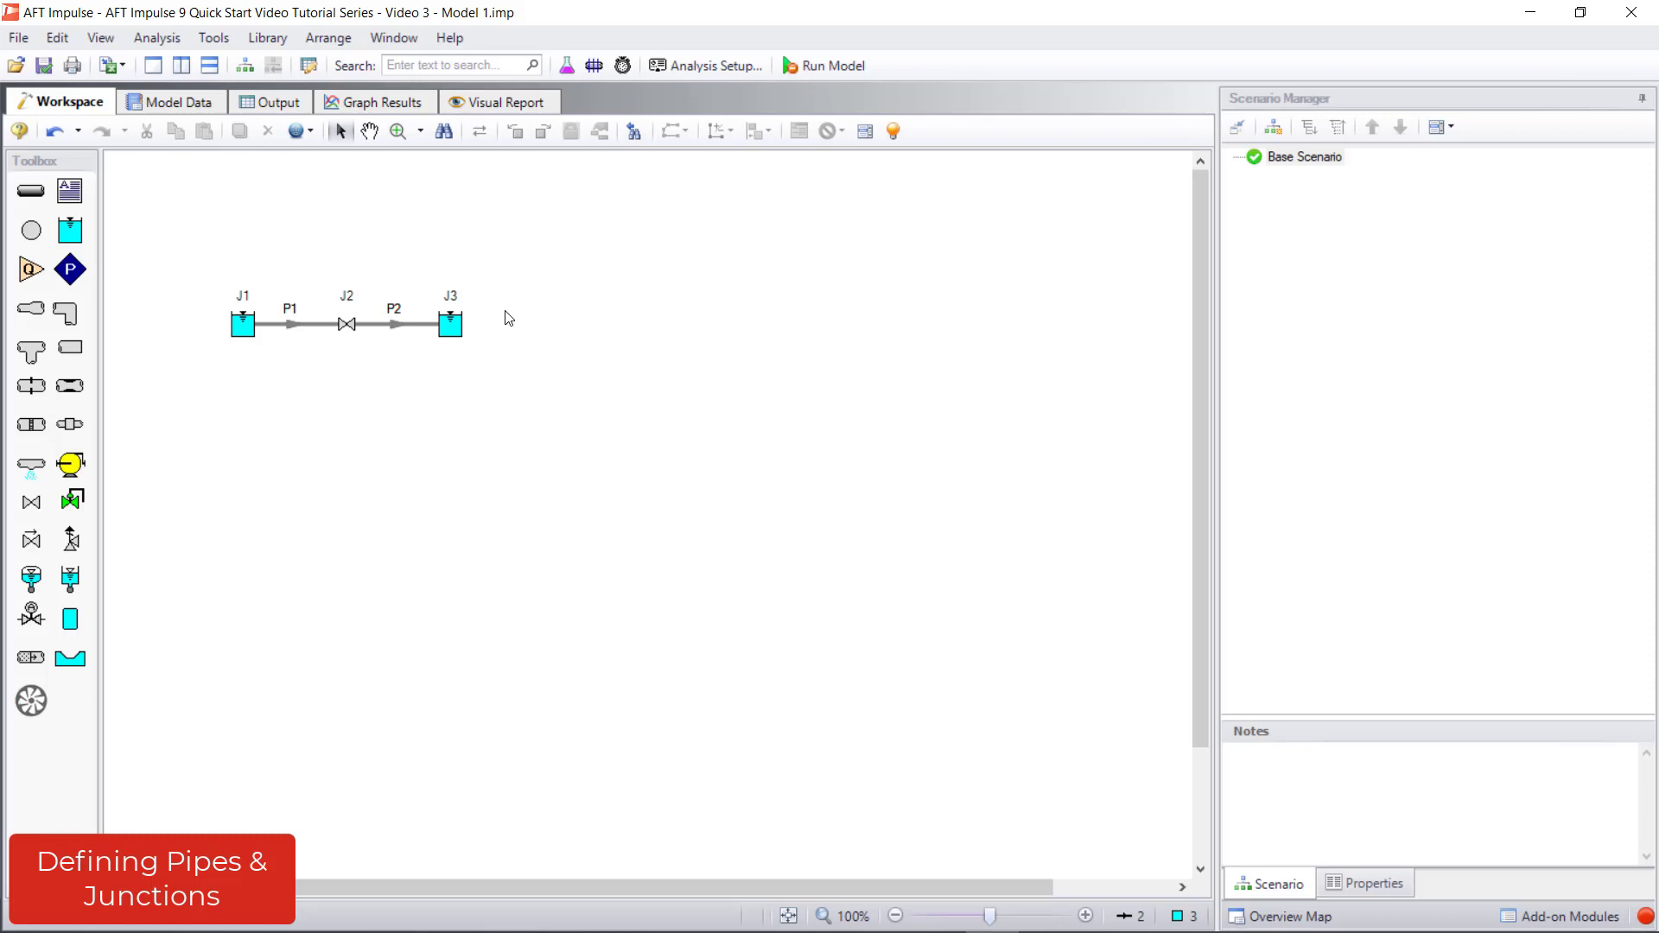
# - Set the liquid surface elevation of reservoir J1 to 50 feet
pyautogui.doubleClick(244, 326)
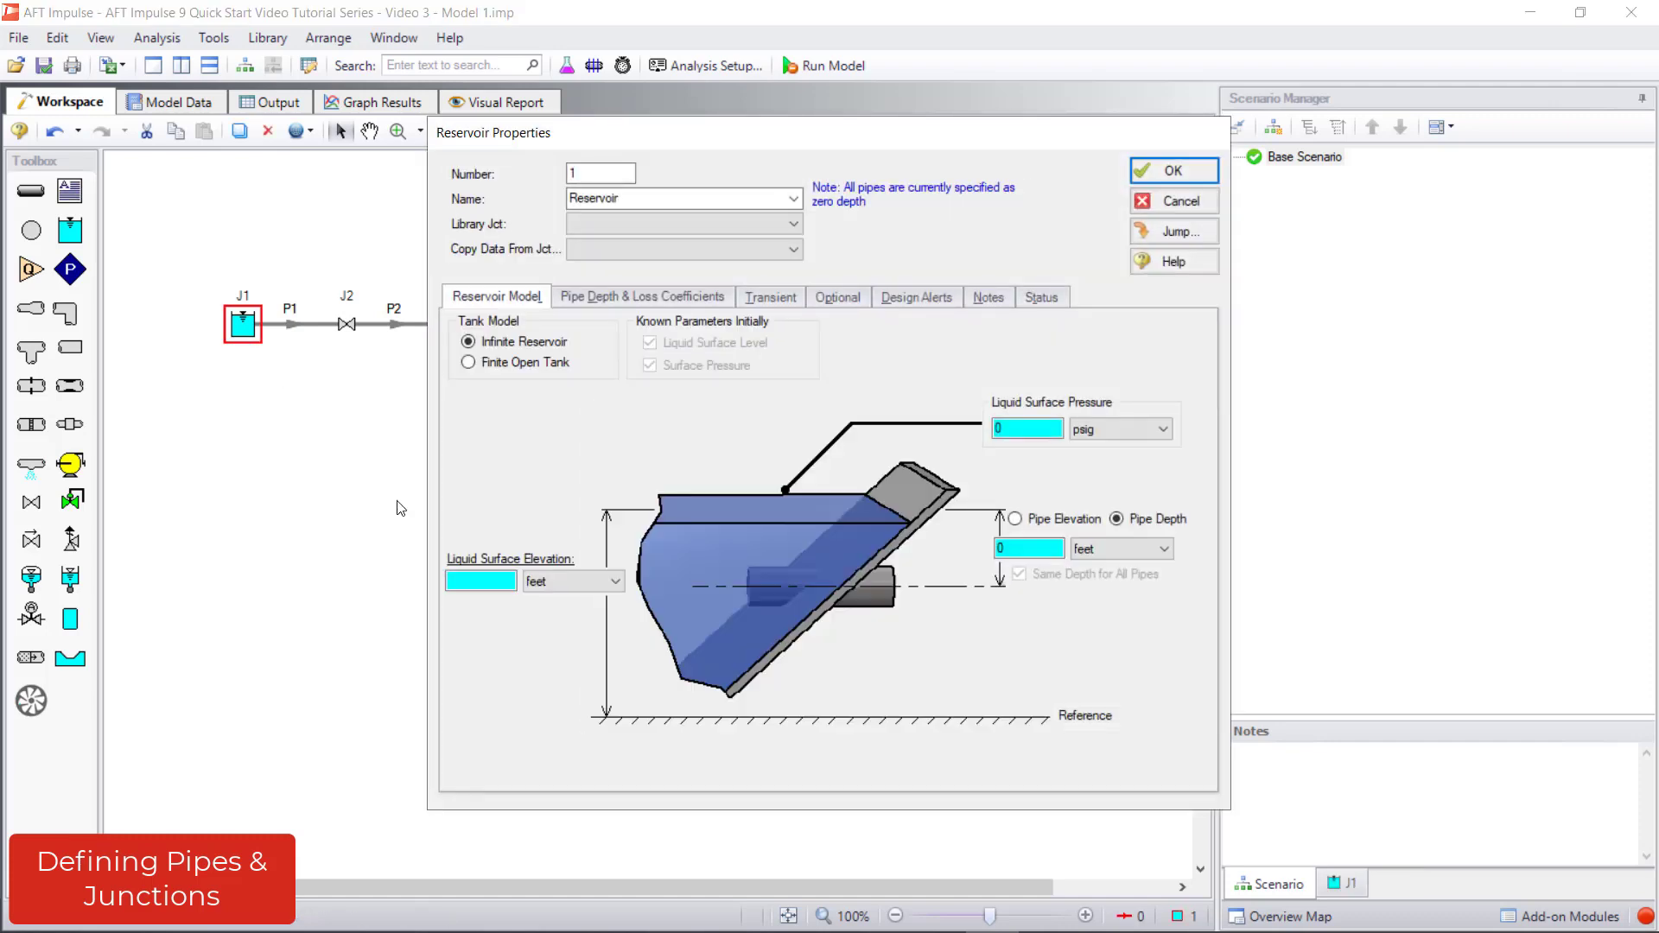
pyautogui.click(467, 578)
pyautogui.write('50')
pyautogui.click(1170, 177)
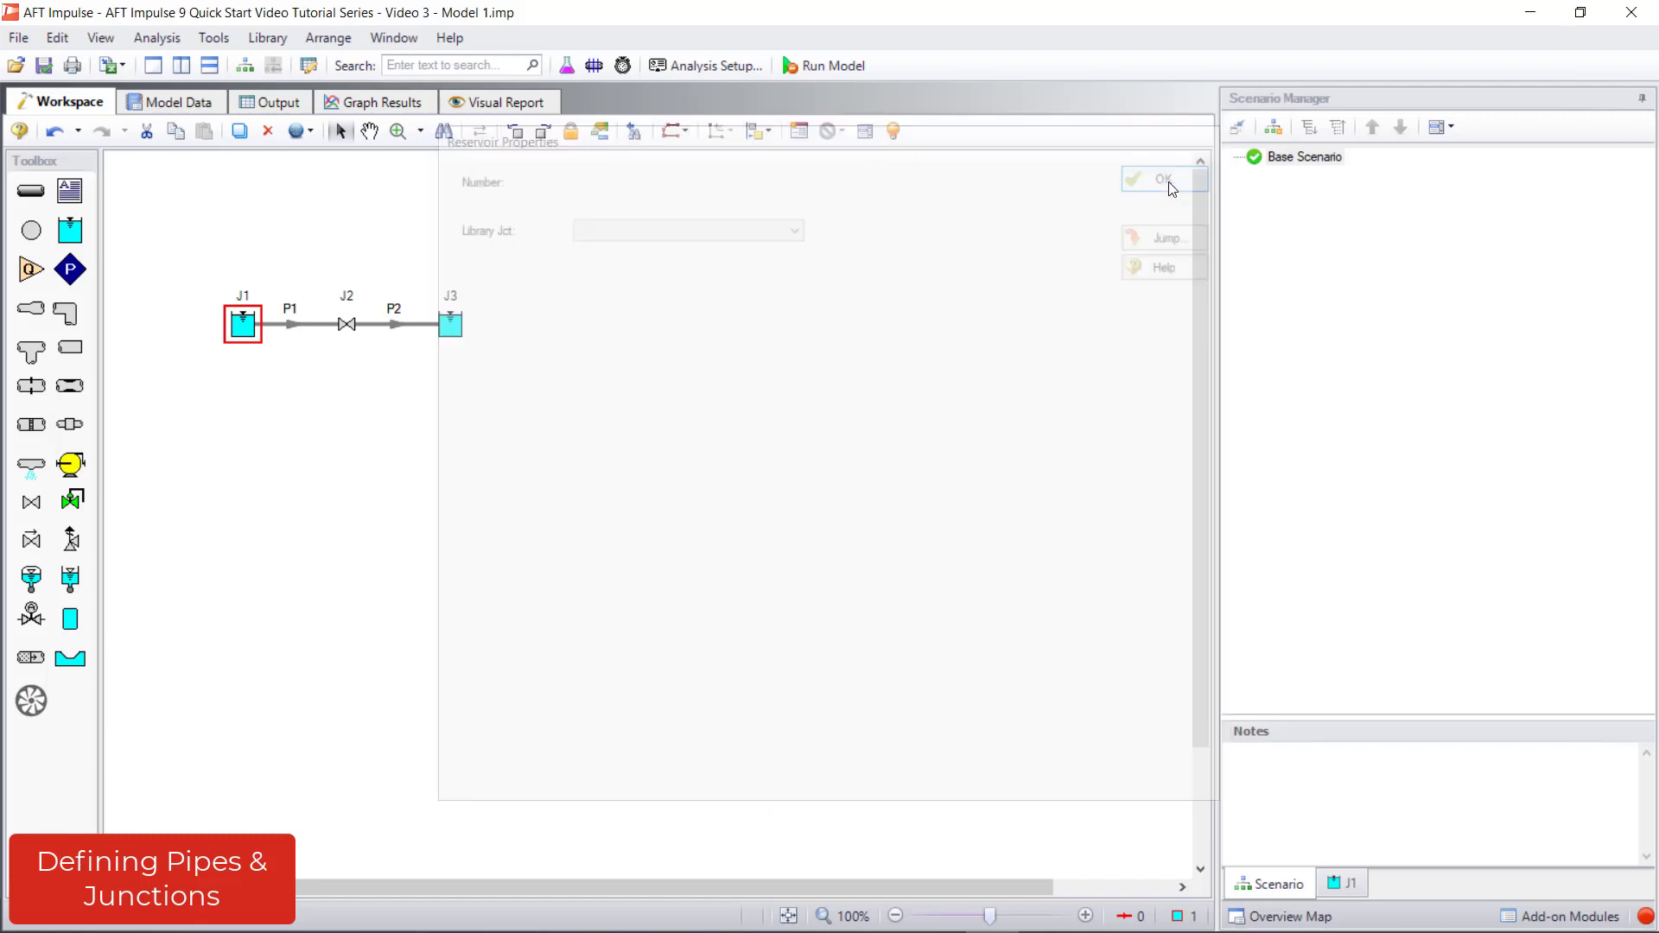
# - Set the inlet elevation of valve J2 to 0 feet and fill in its fixed Cv
pyautogui.doubleClick(346, 325)
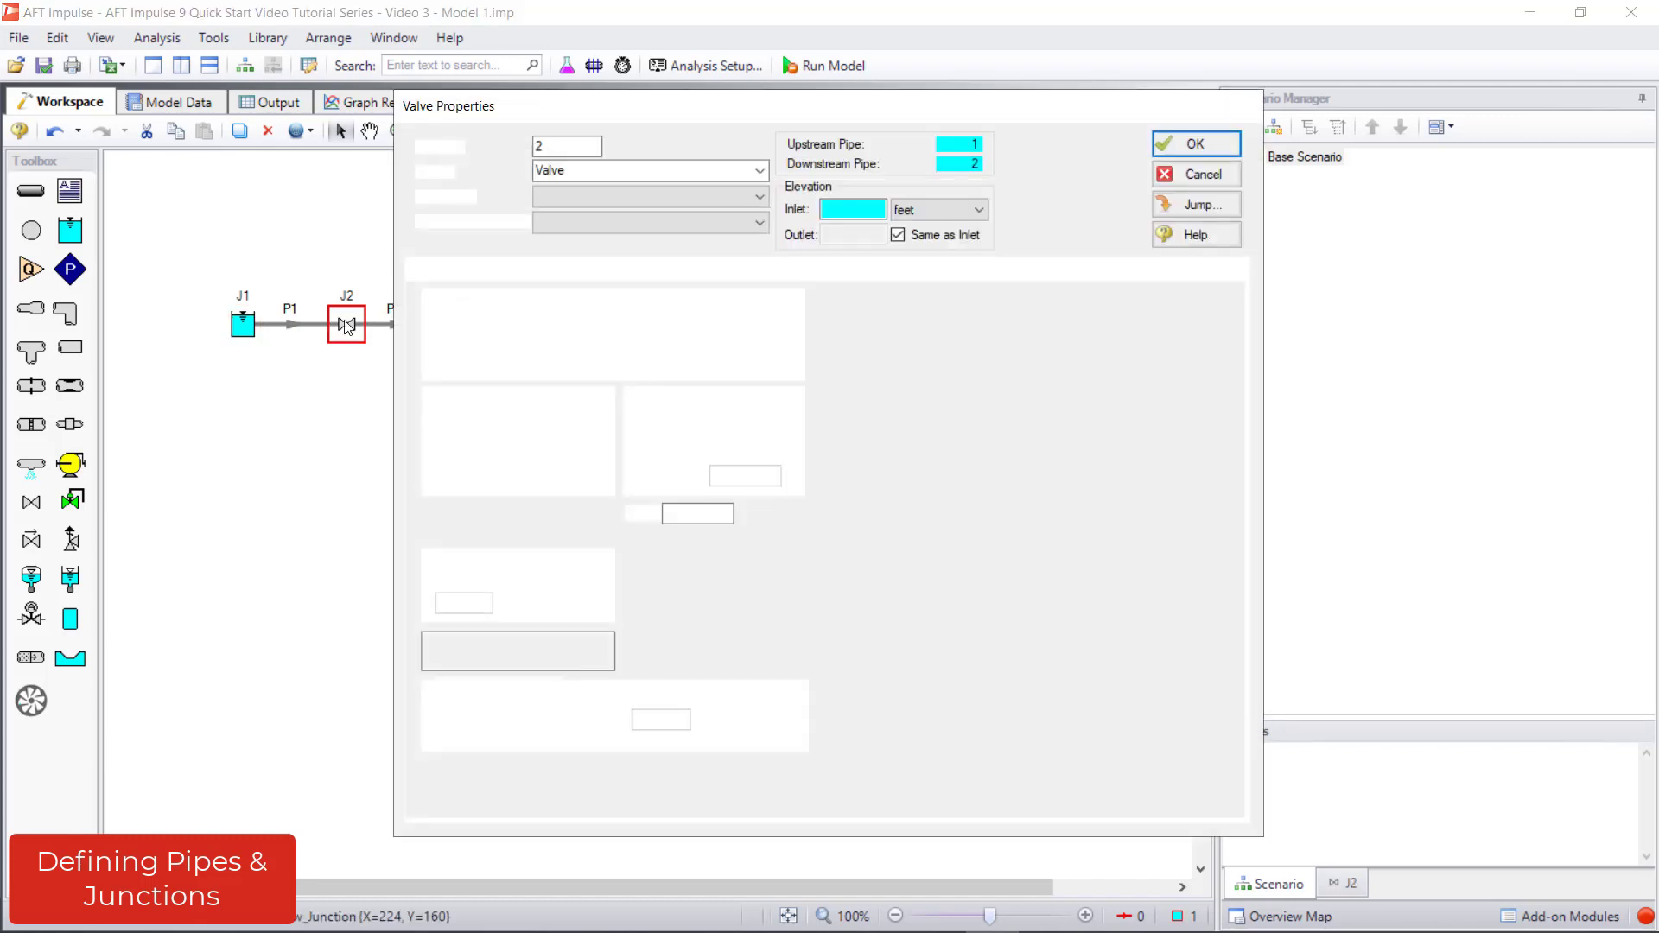
pyautogui.click(844, 209)
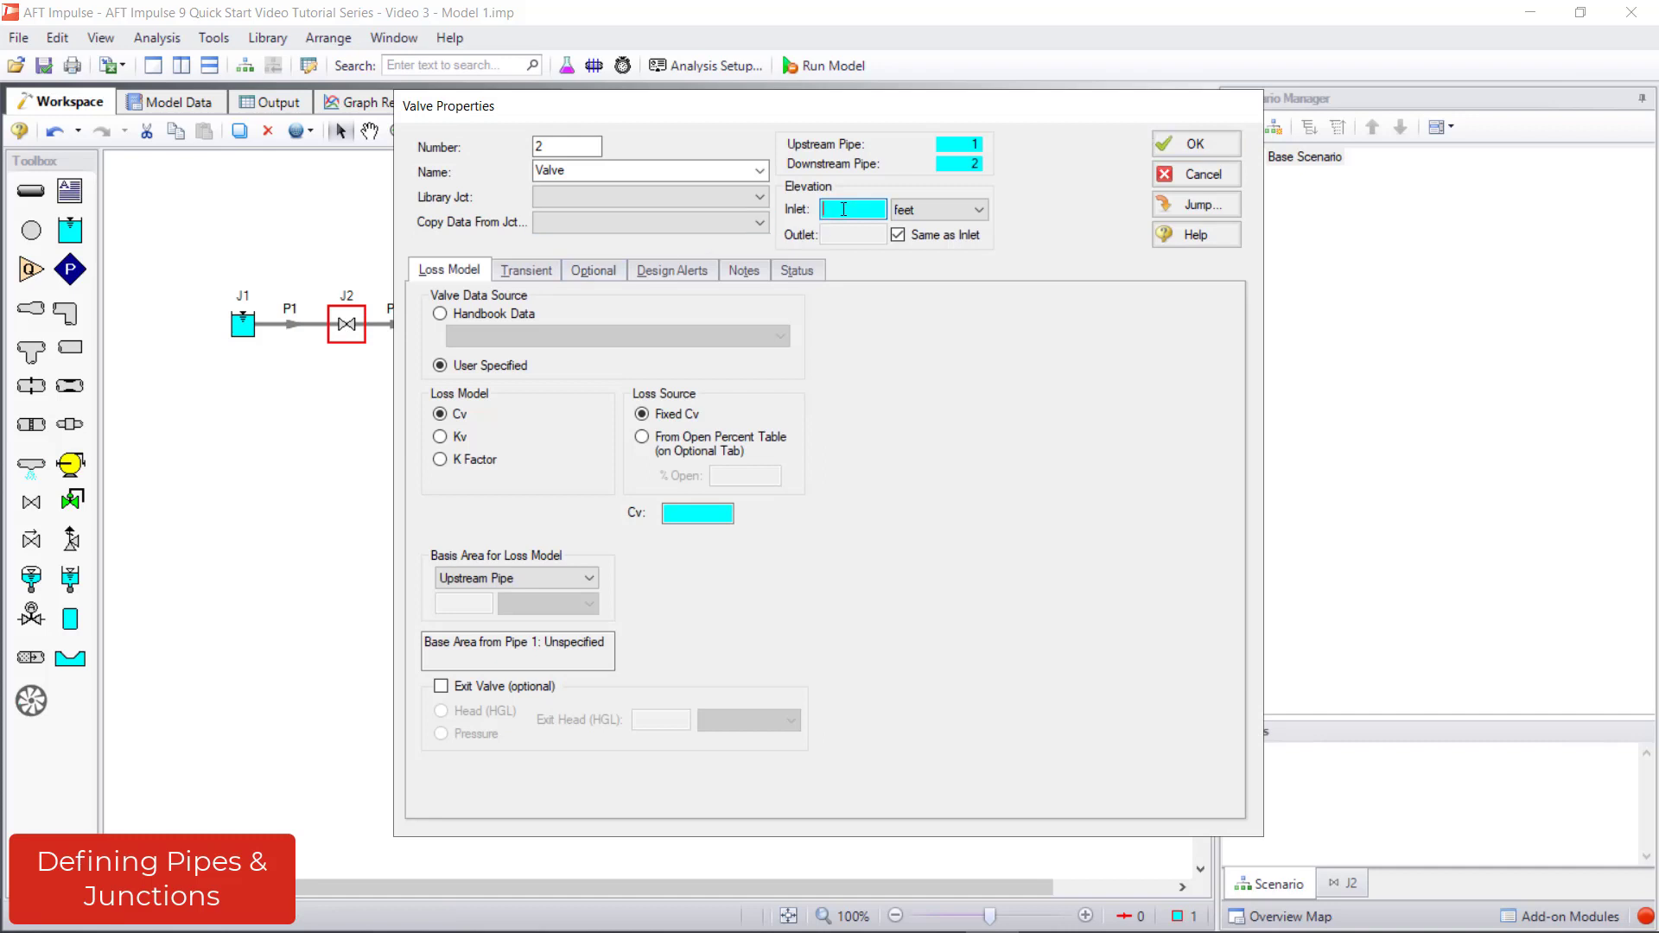
pyautogui.write('0')
pyautogui.click(682, 514)
# - Define the valve J2 transient with Cv 1000 at 0 seconds and Cv 0 at 1 second, and preview its graph
pyautogui.click(536, 273)
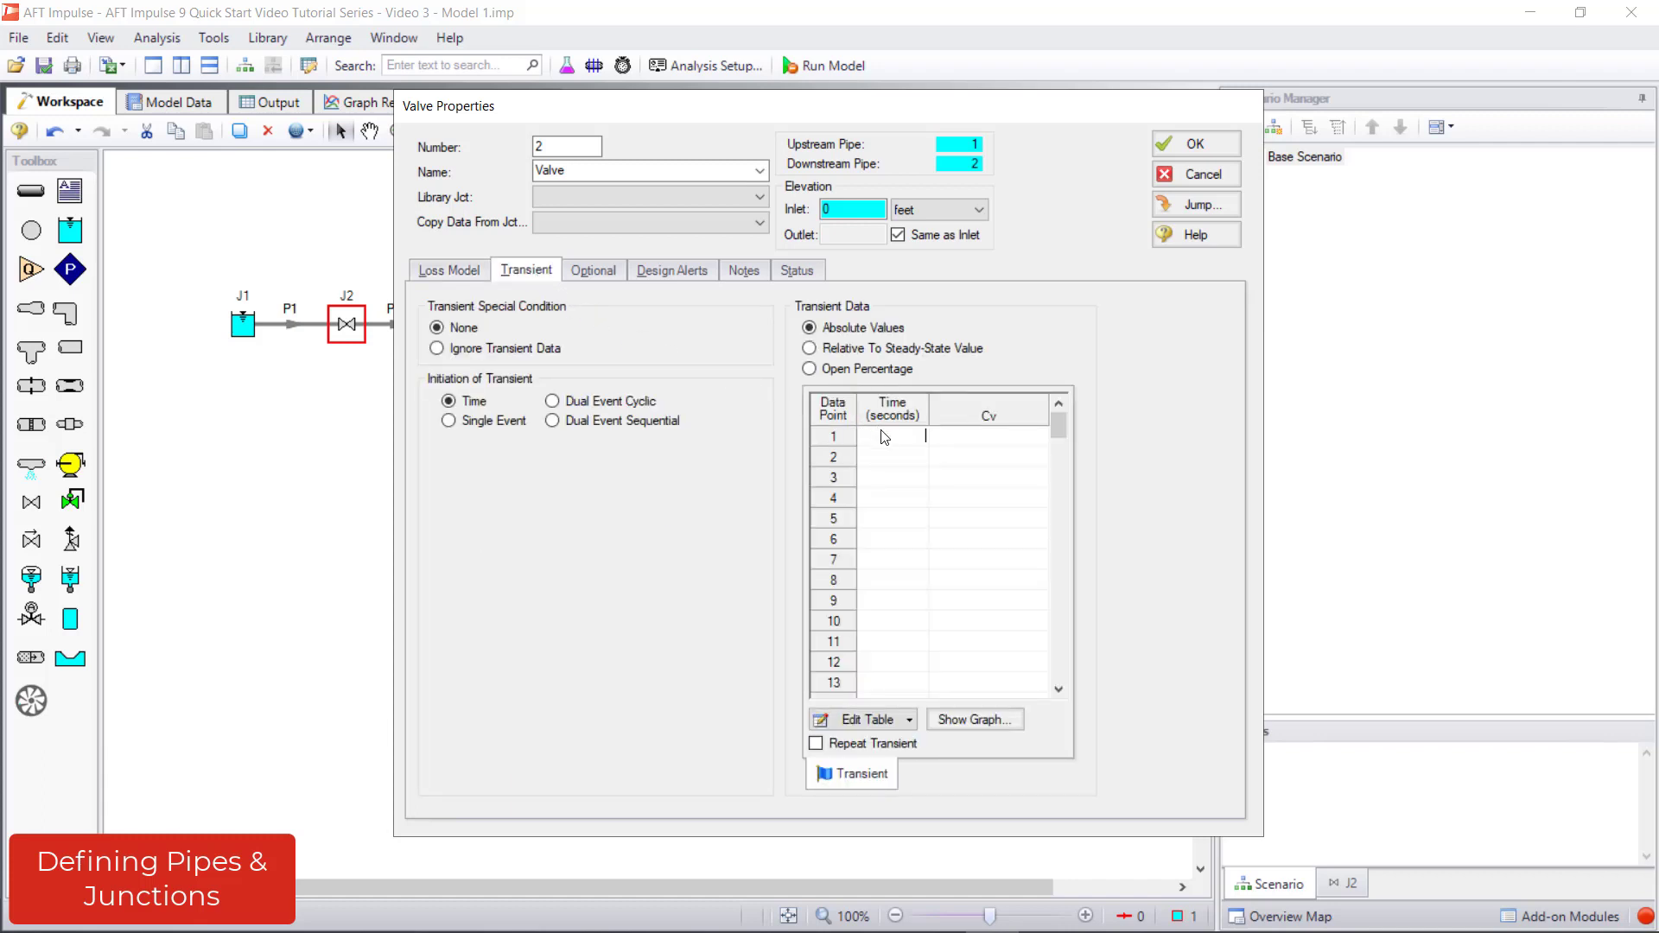
pyautogui.write('0')
pyautogui.press('Tab')
pyautogui.write('1000')
pyautogui.write('1')
pyautogui.press('Tab')
pyautogui.write('0')
pyautogui.click(974, 724)
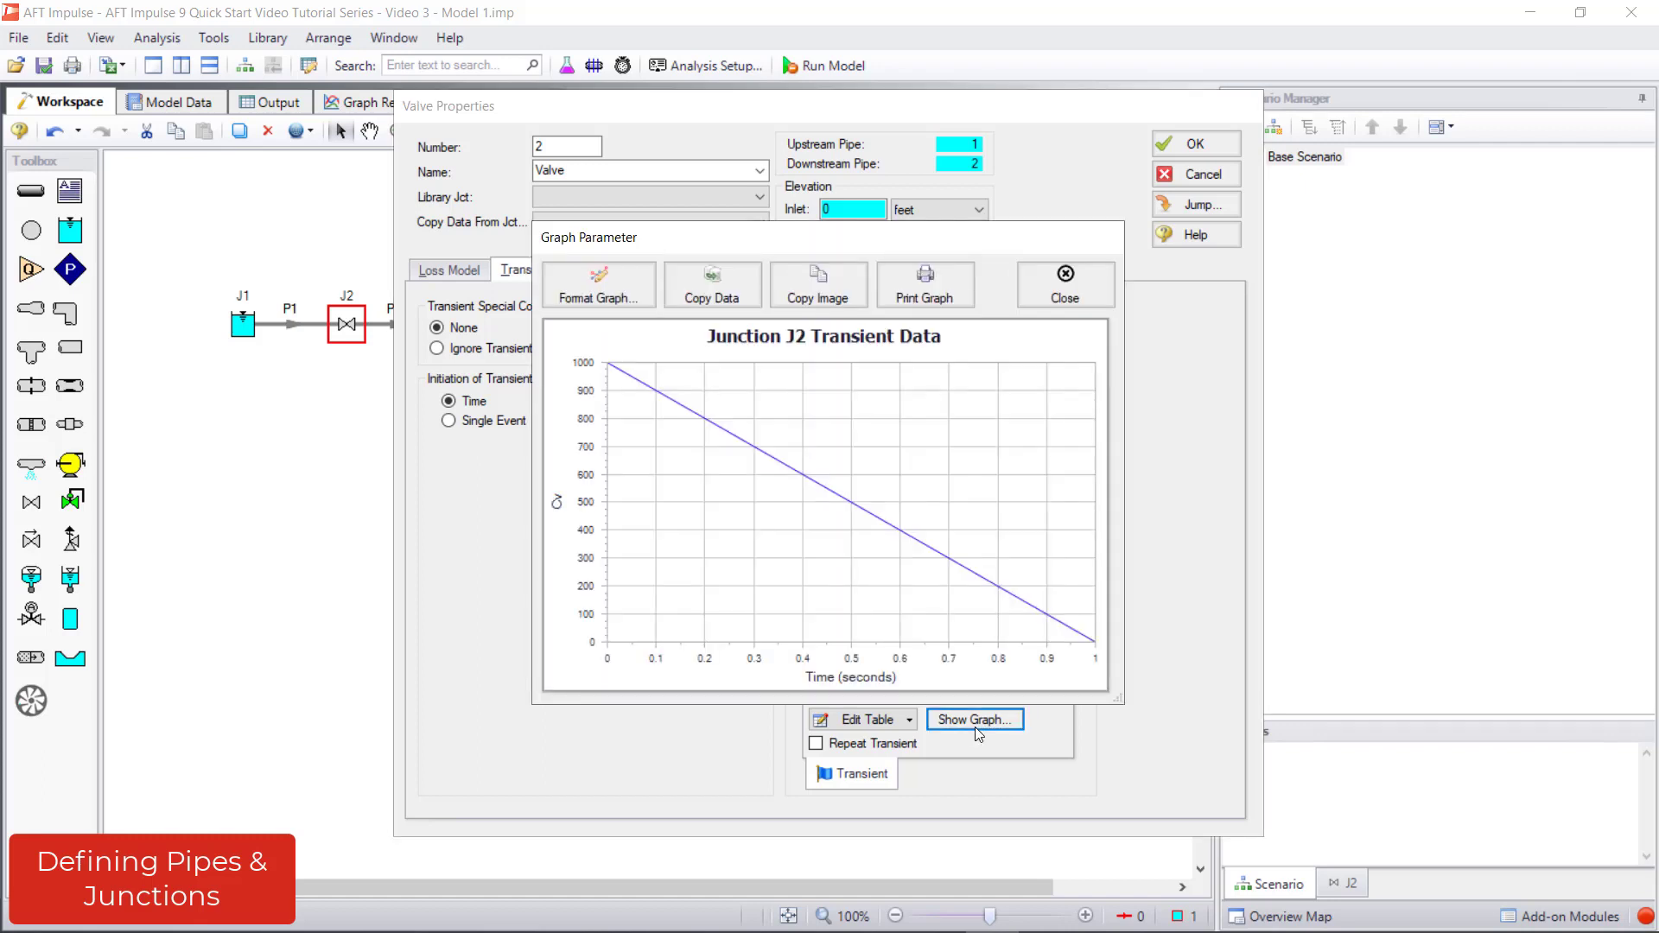
pyautogui.click(1090, 293)
pyautogui.click(1174, 142)
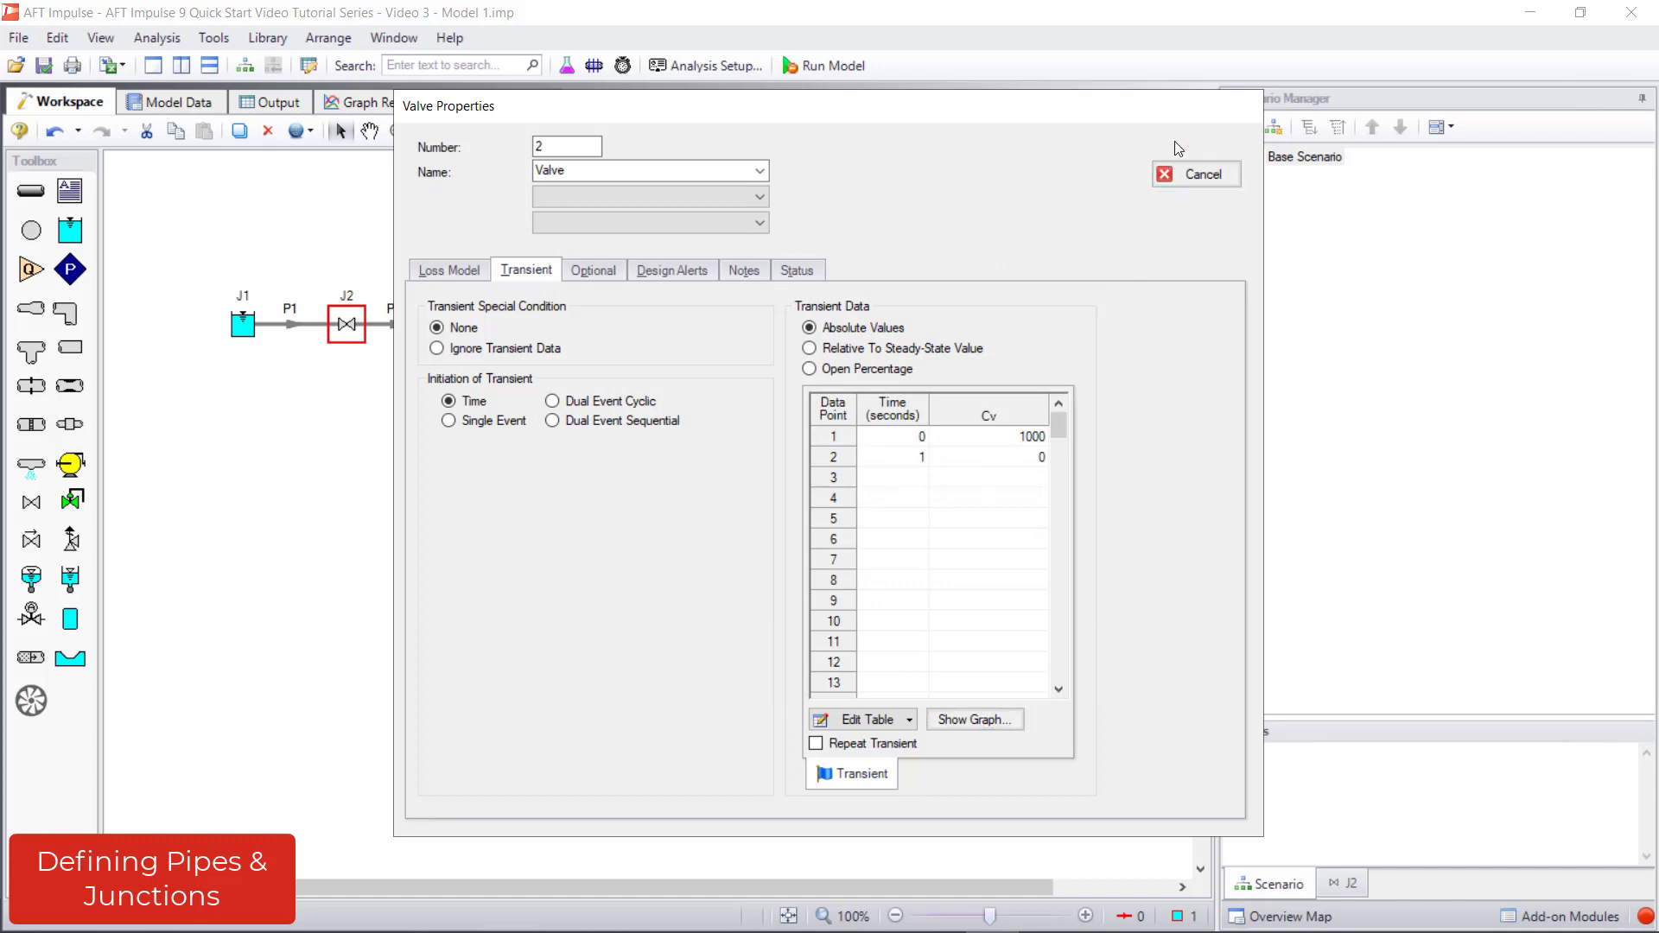
# - Set reservoir J3's liquid surface elevation to 5 feet and its pipe depth to 5 feet
pyautogui.doubleClick(450, 335)
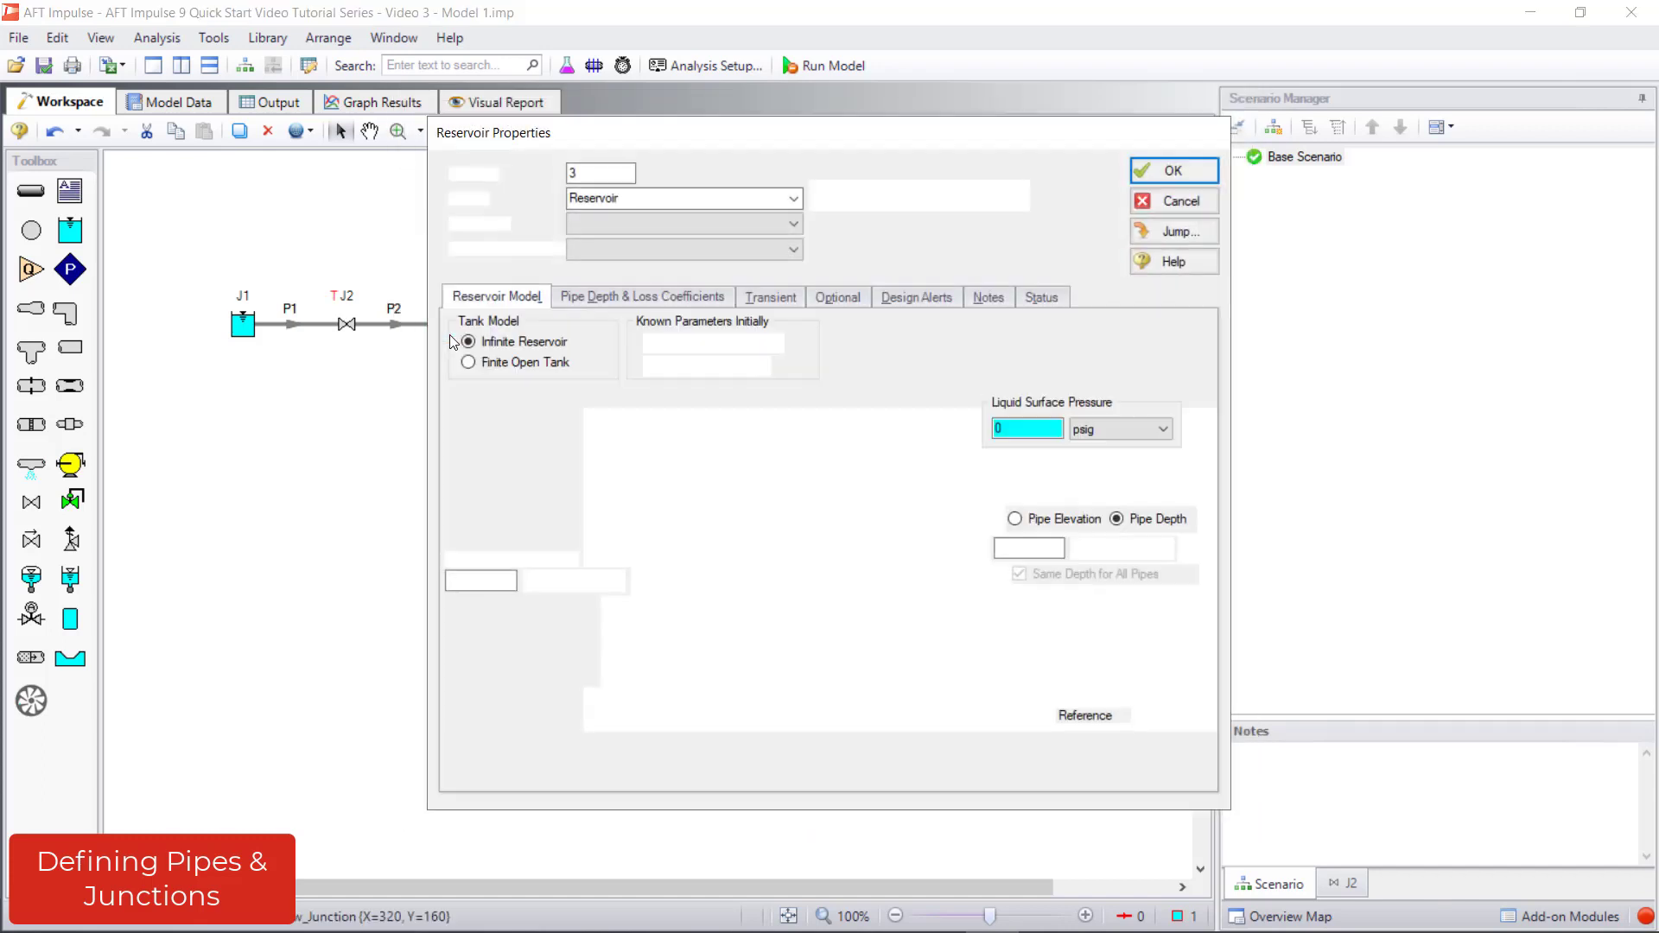
pyautogui.click(480, 580)
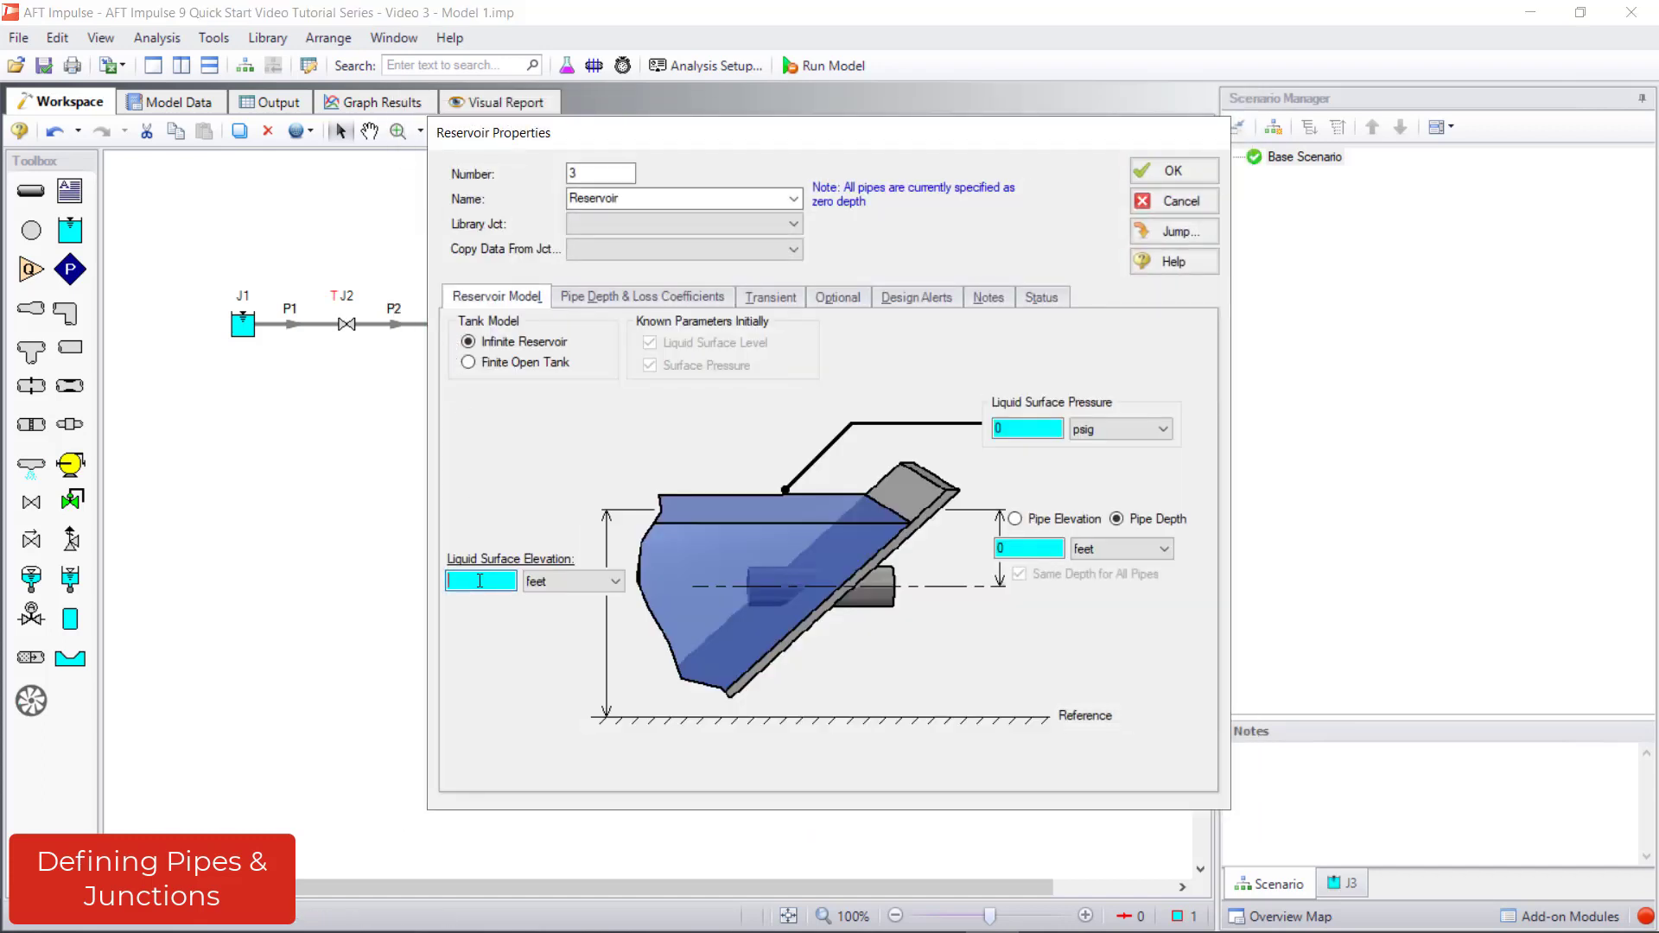
pyautogui.write('5')
pyautogui.doubleClick(1002, 548)
pyautogui.write('5')
pyautogui.click(1134, 174)
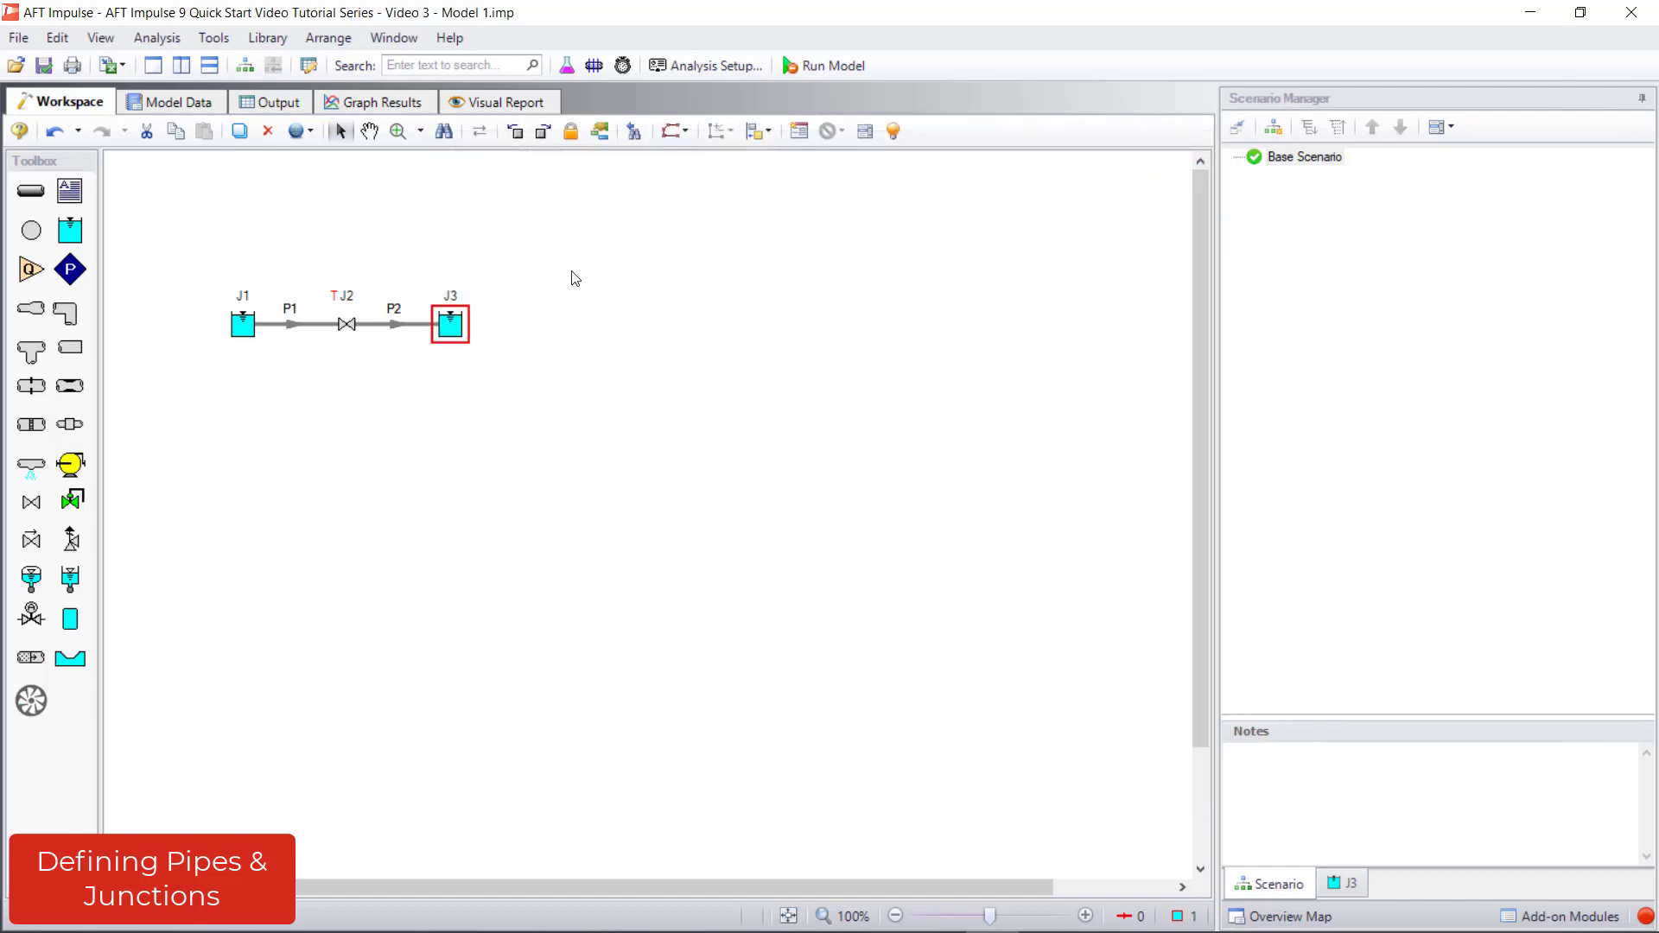
# - Define pipe P1 as 12 inch Steel - ANSI with a length of 240 feet
pyautogui.doubleClick(298, 326)
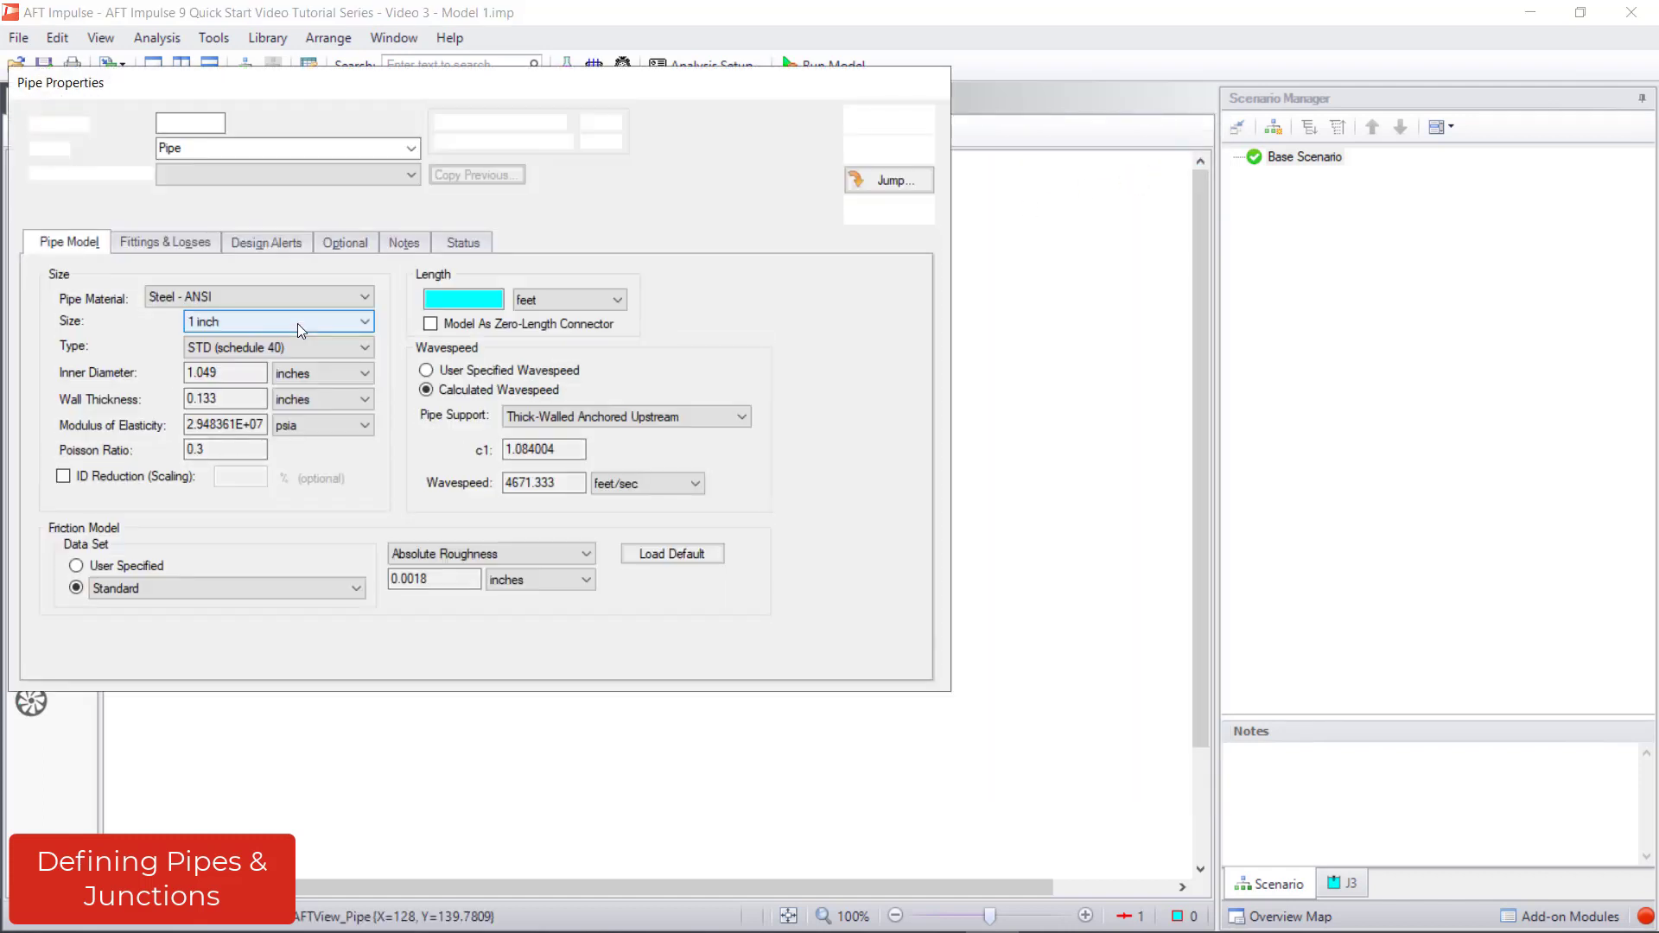
pyautogui.click(366, 298)
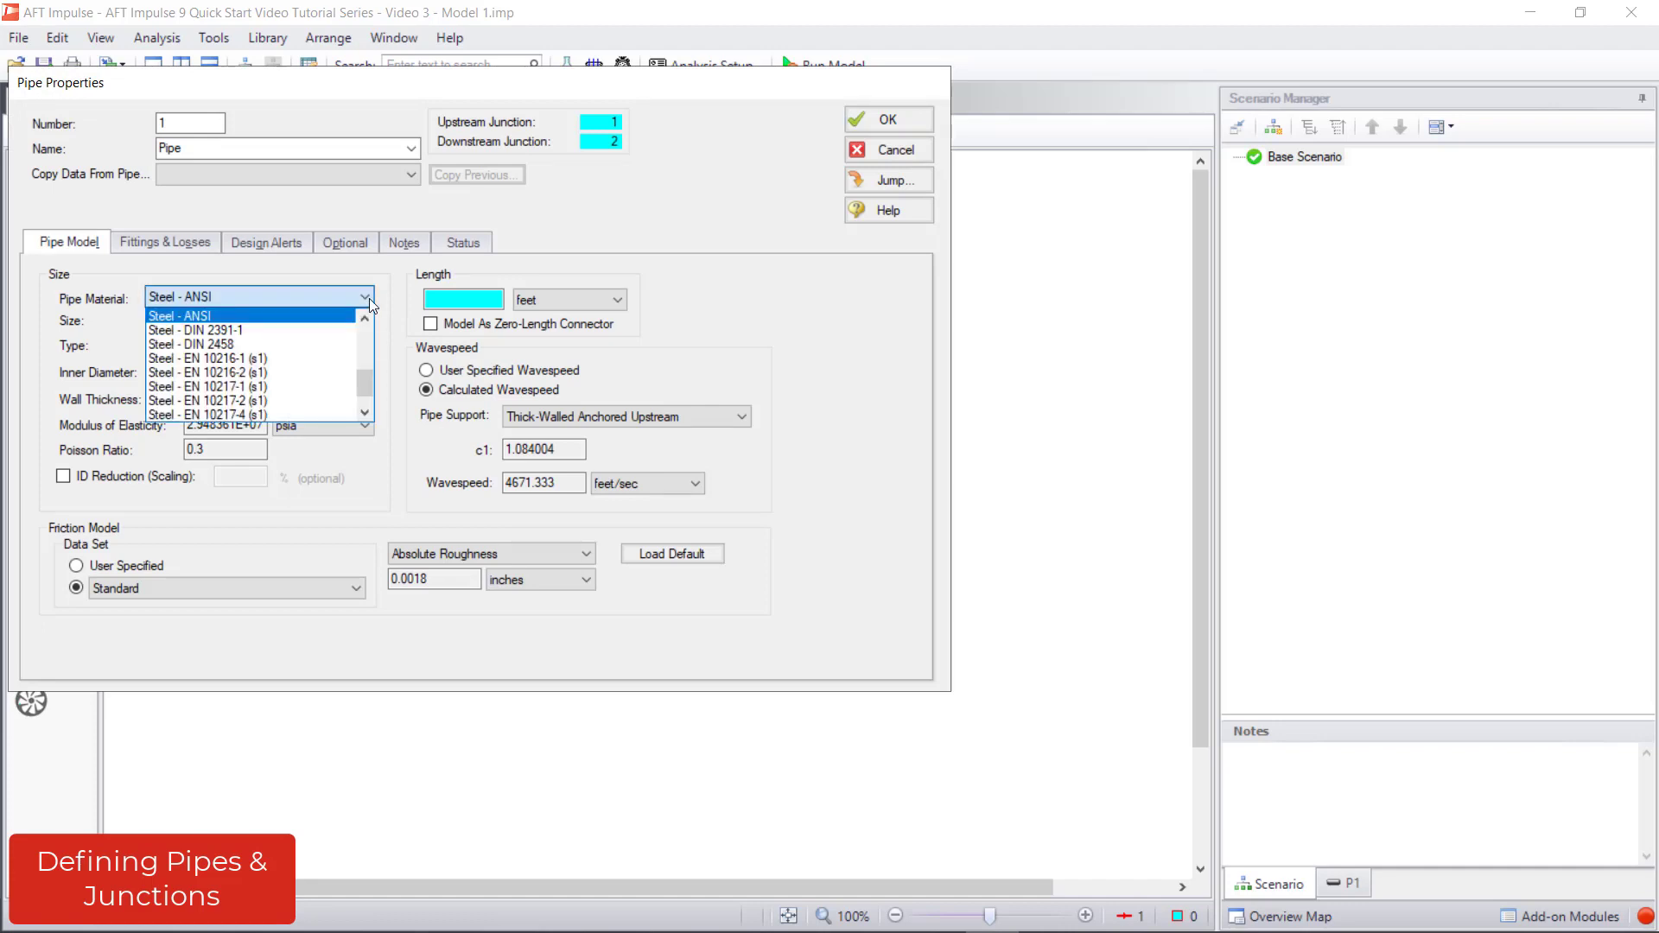
pyautogui.click(370, 298)
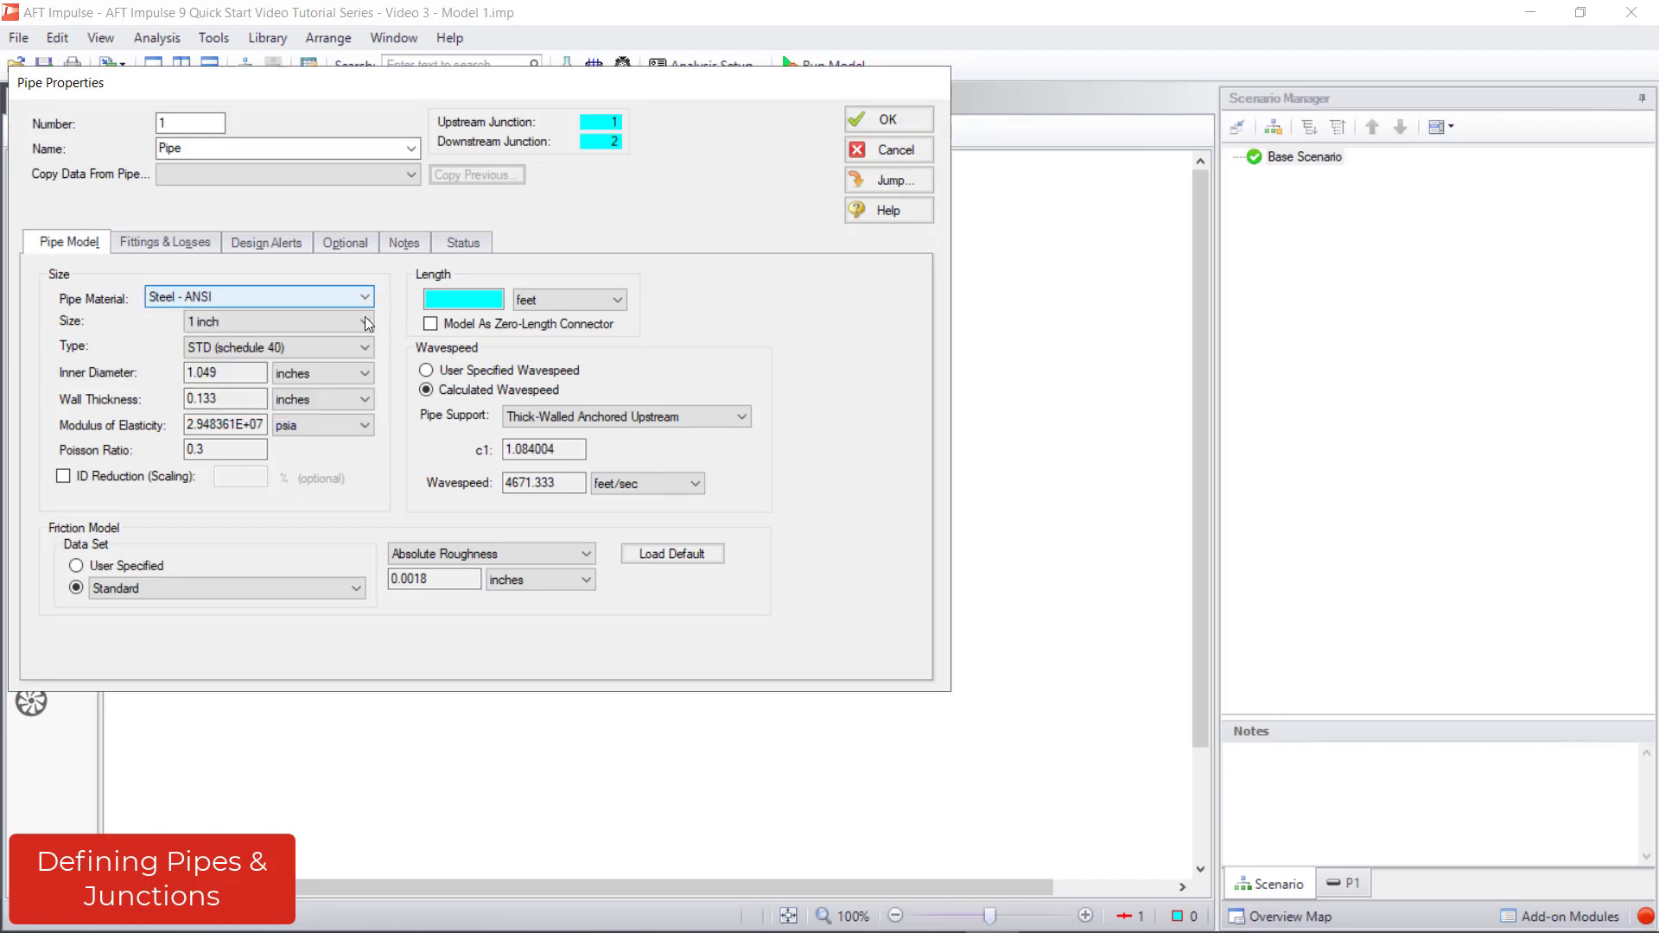
pyautogui.click(362, 323)
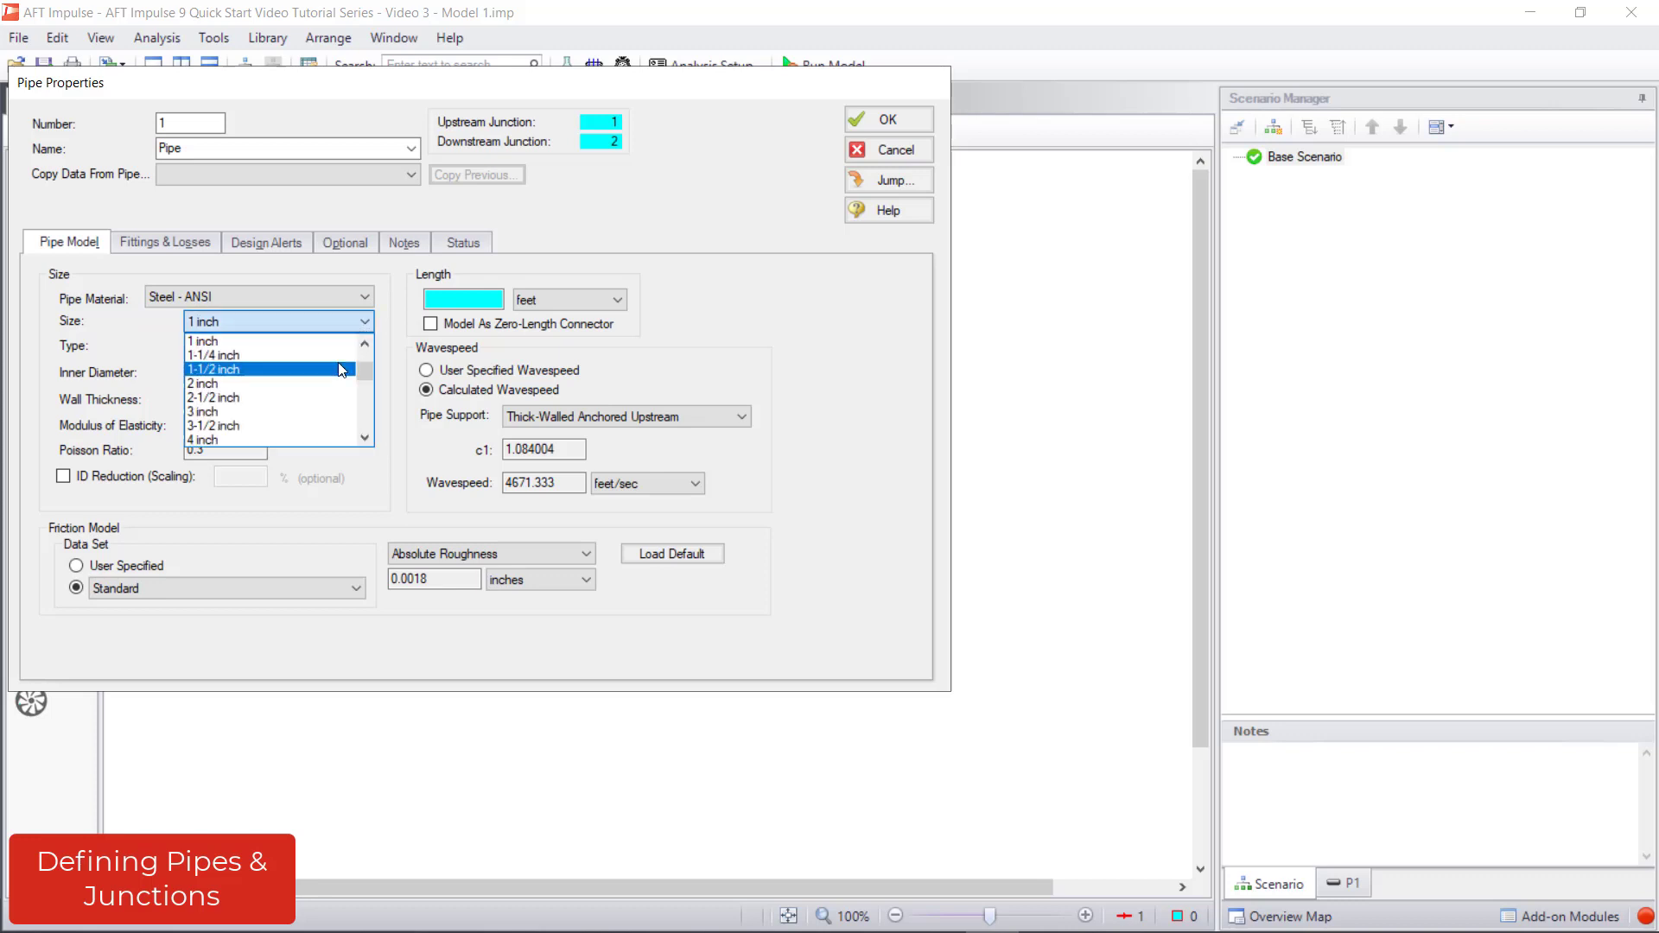
pyautogui.scroll(-2, 342, 370)
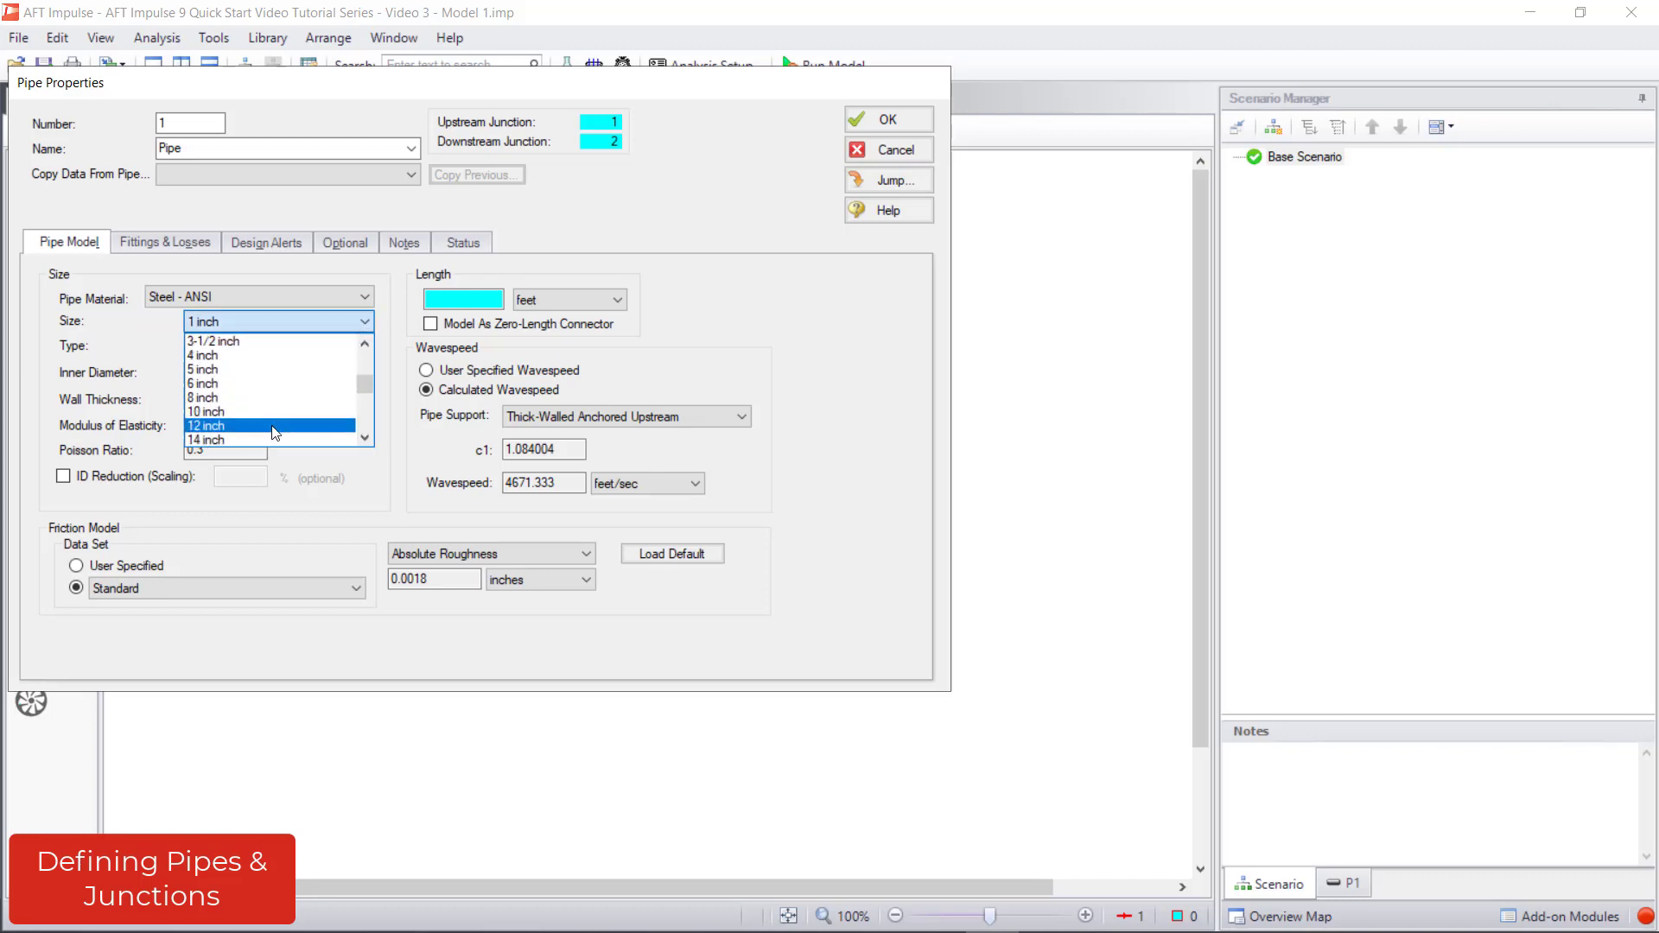
pyautogui.click(298, 425)
pyautogui.click(450, 300)
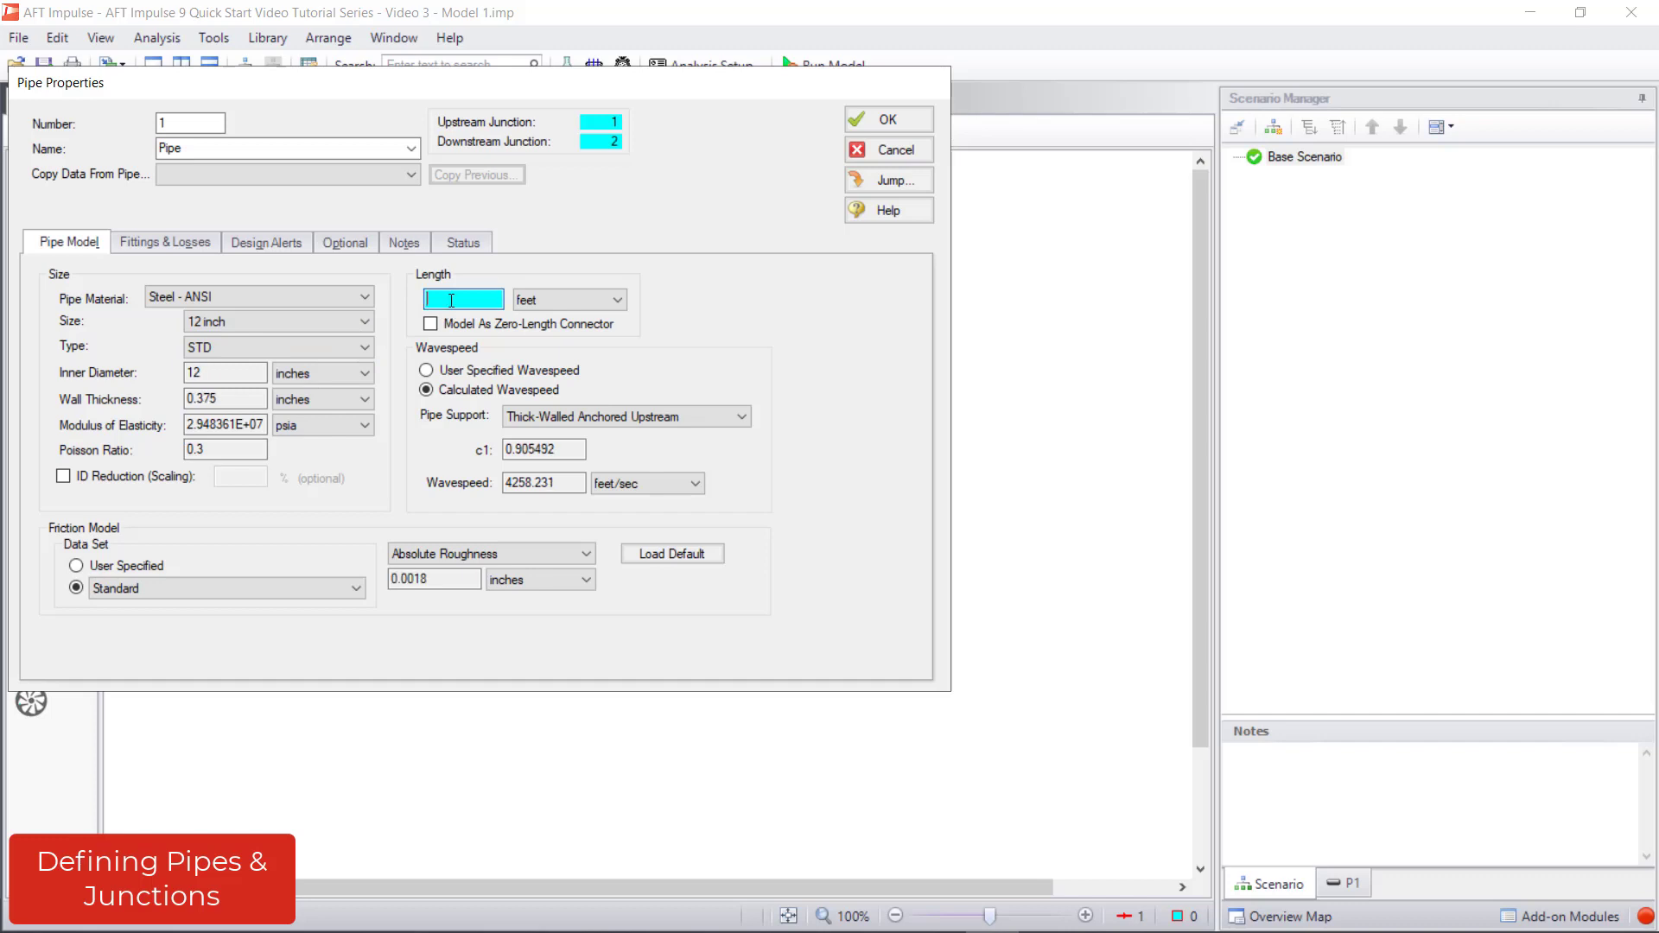
pyautogui.write('240')
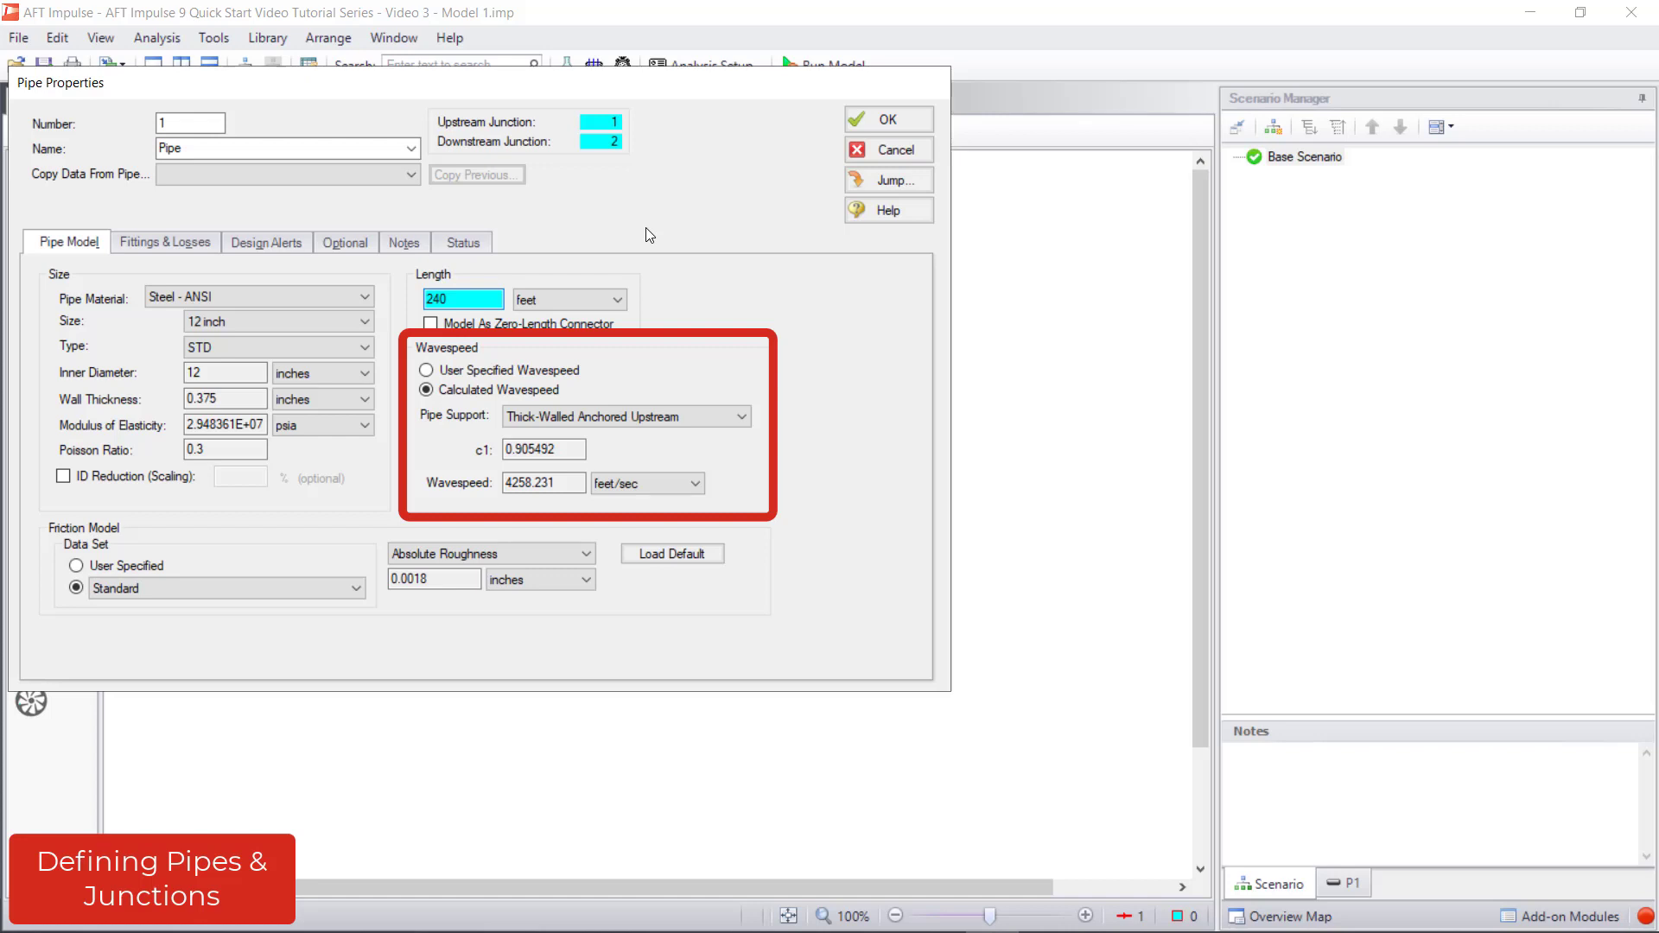
pyautogui.click(853, 118)
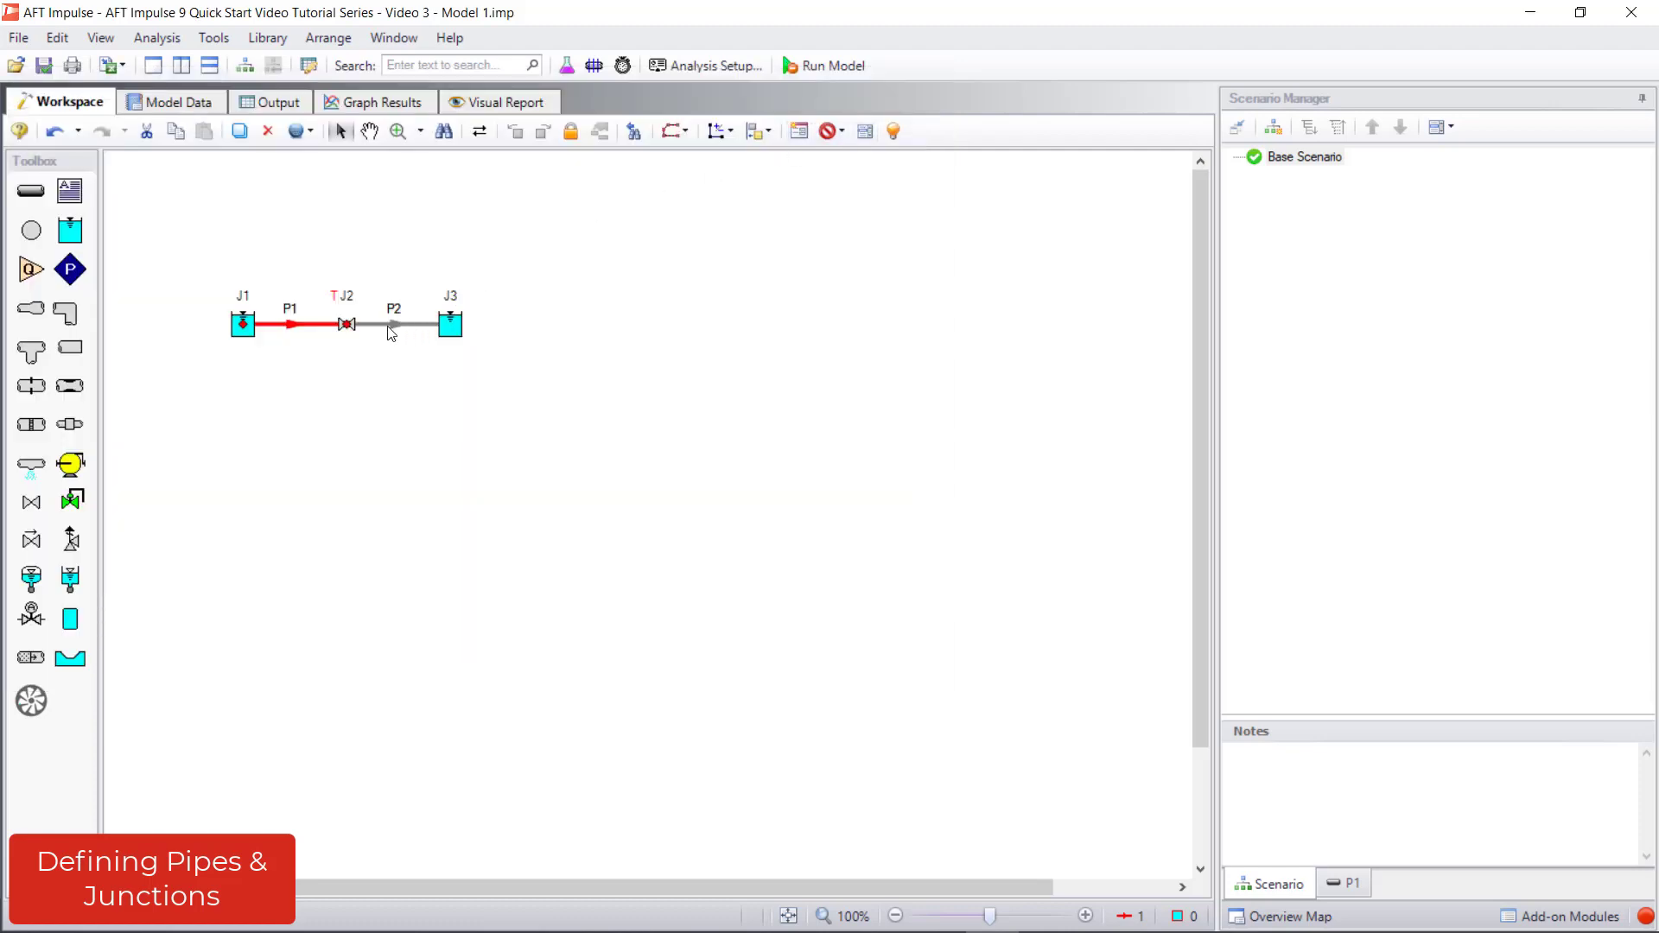
# - Set the length of pipe P2, between valve J2 and reservoir J3, to 40 feet
pyautogui.doubleClick(390, 326)
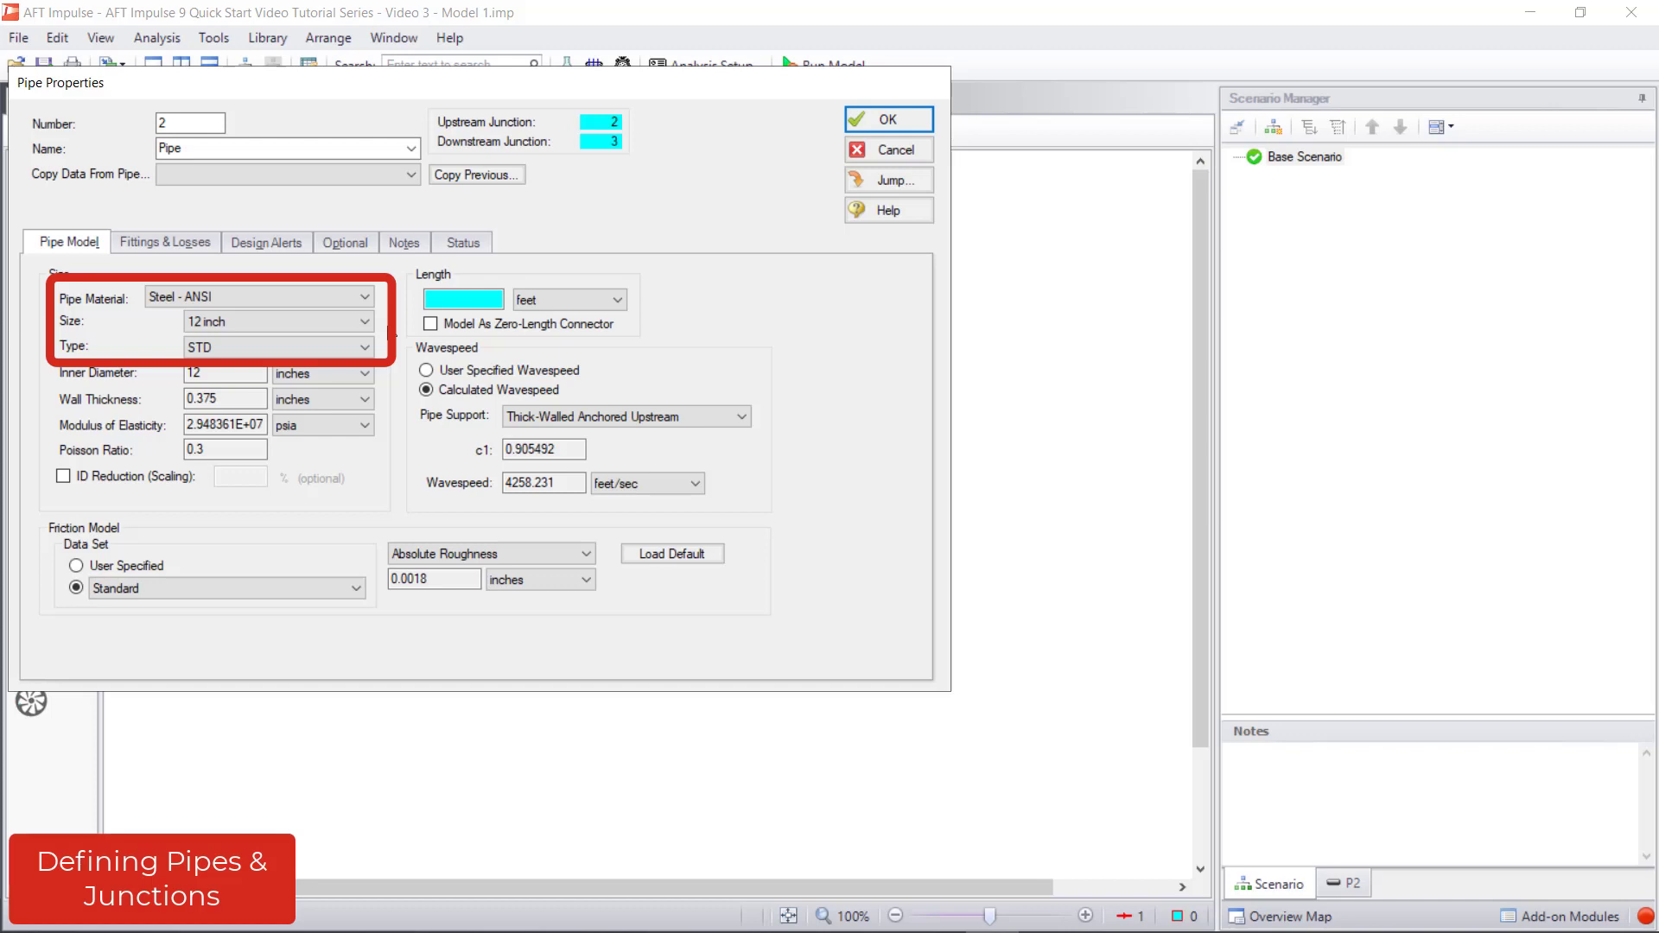
pyautogui.click(458, 299)
pyautogui.write('40')
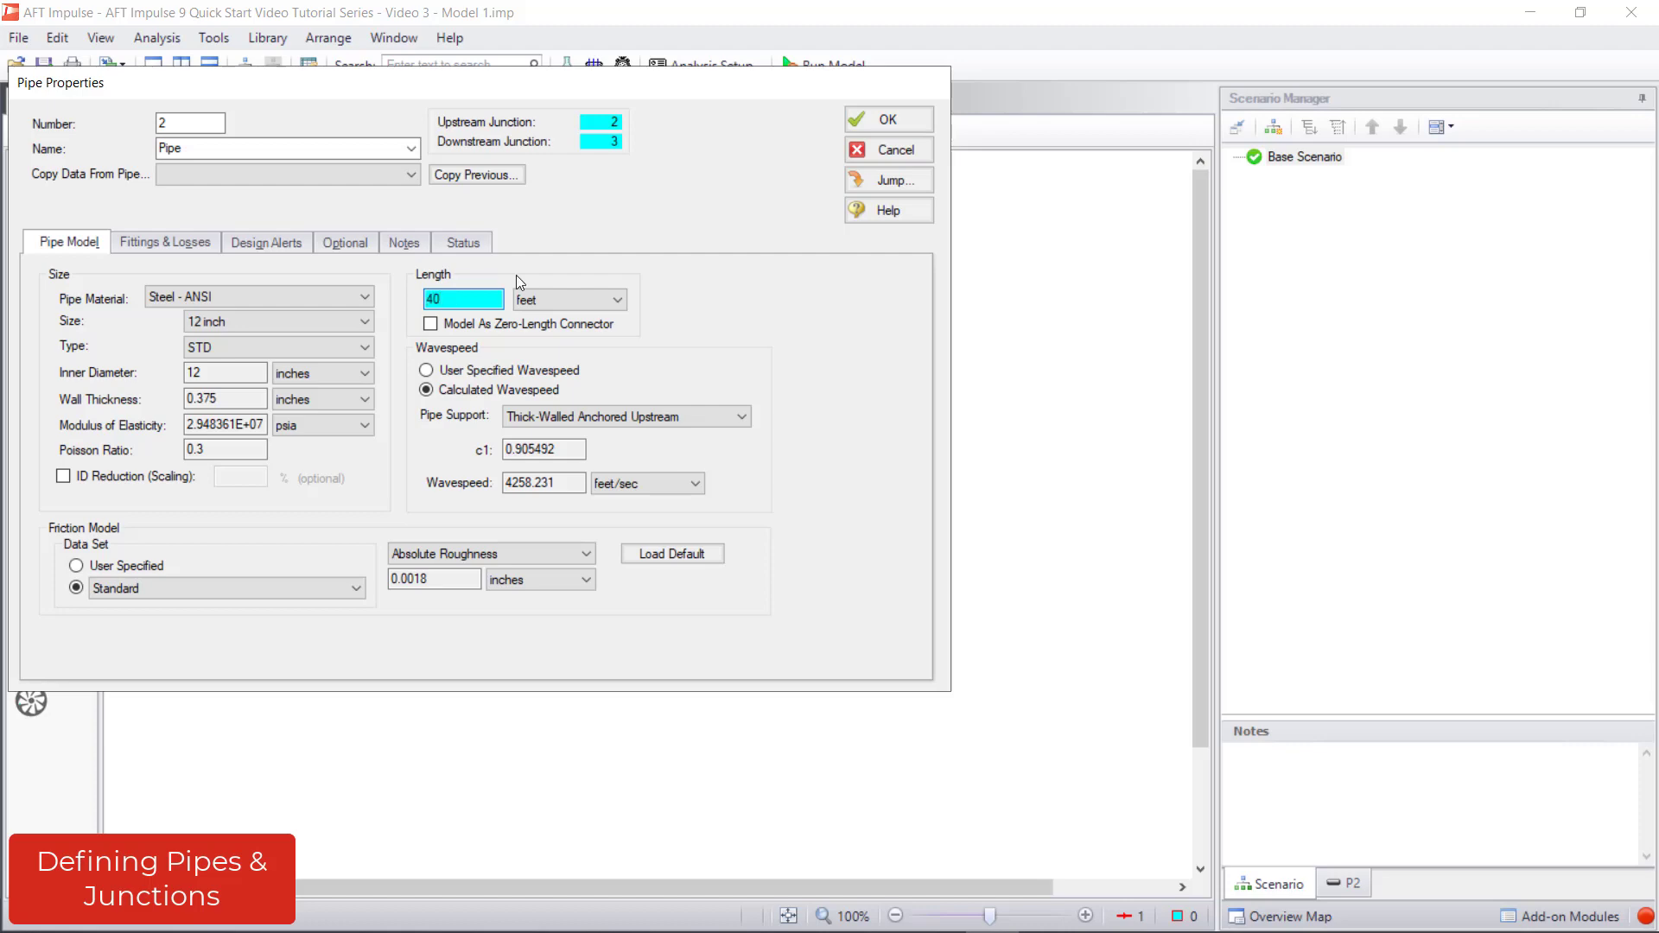
pyautogui.click(873, 123)
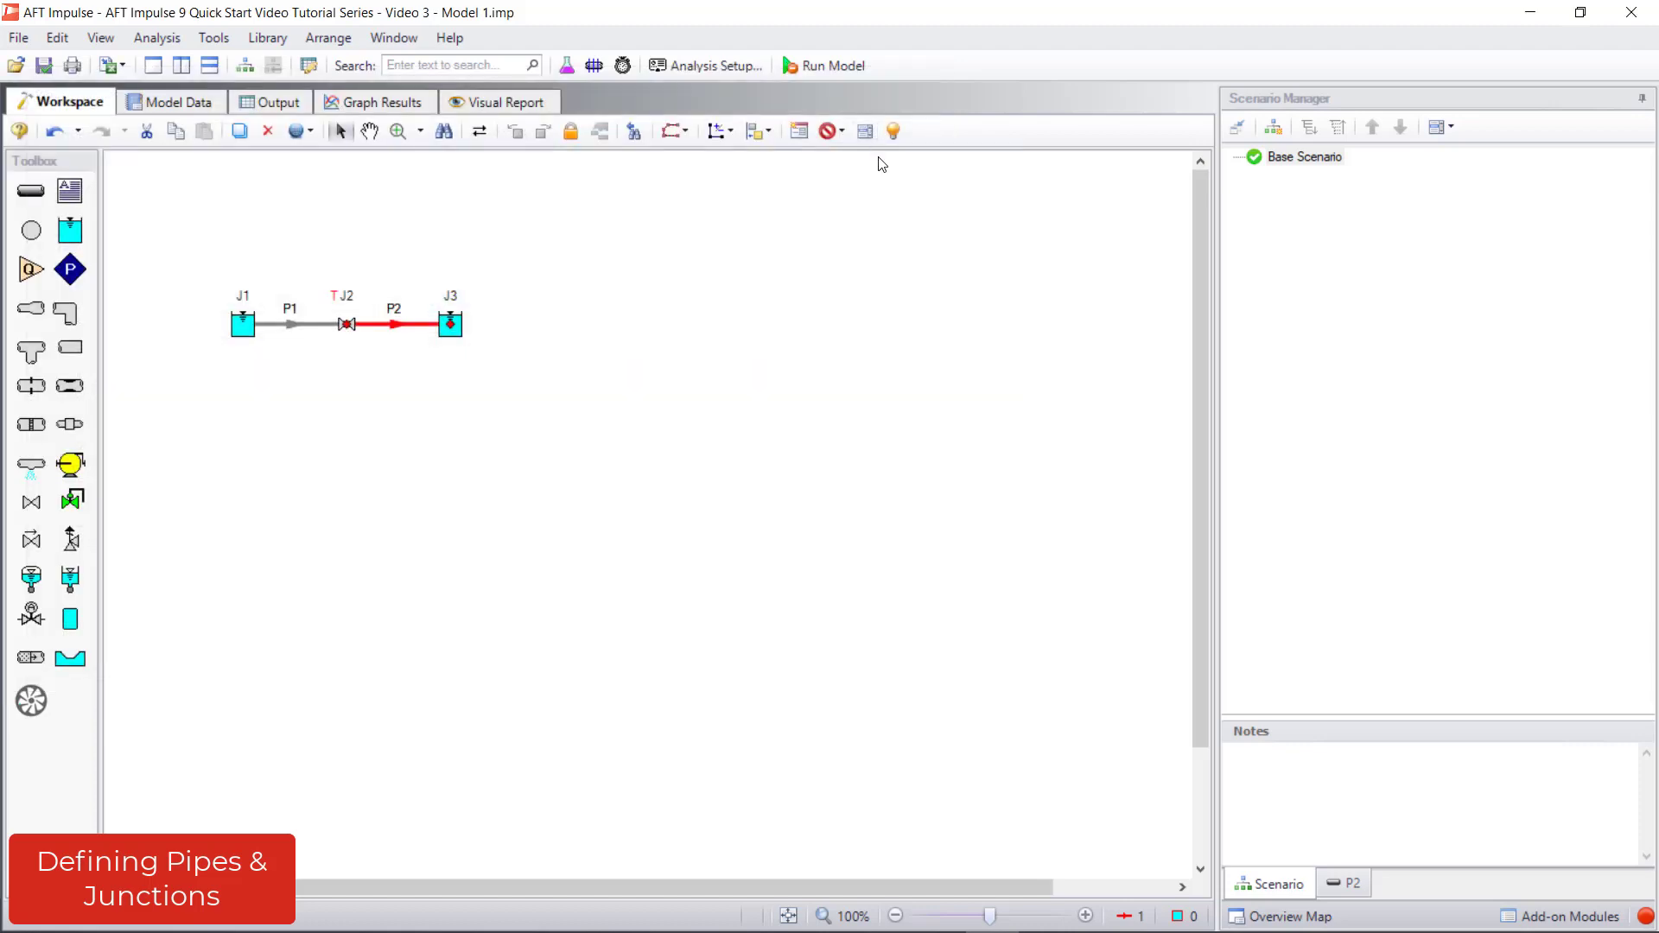
# - Inspect the input data summary of valve J2 on the workspace, leaving nothing selected
pyautogui.click(872, 168)
pyautogui.click(347, 332)
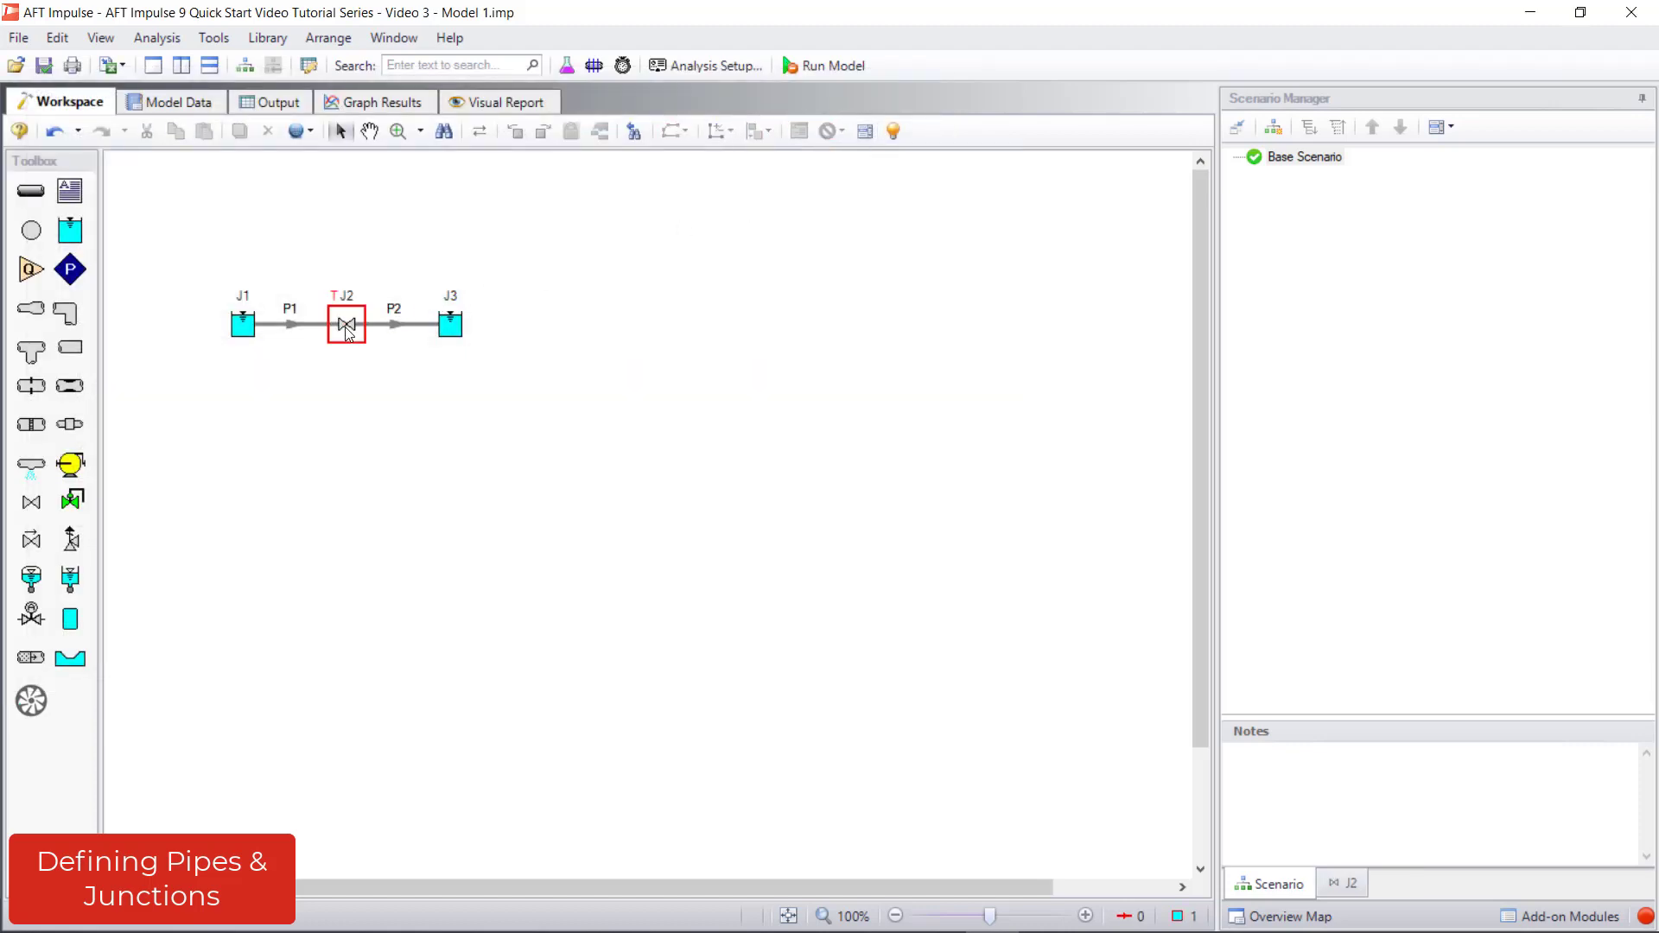
pyautogui.moveTo(346, 332)
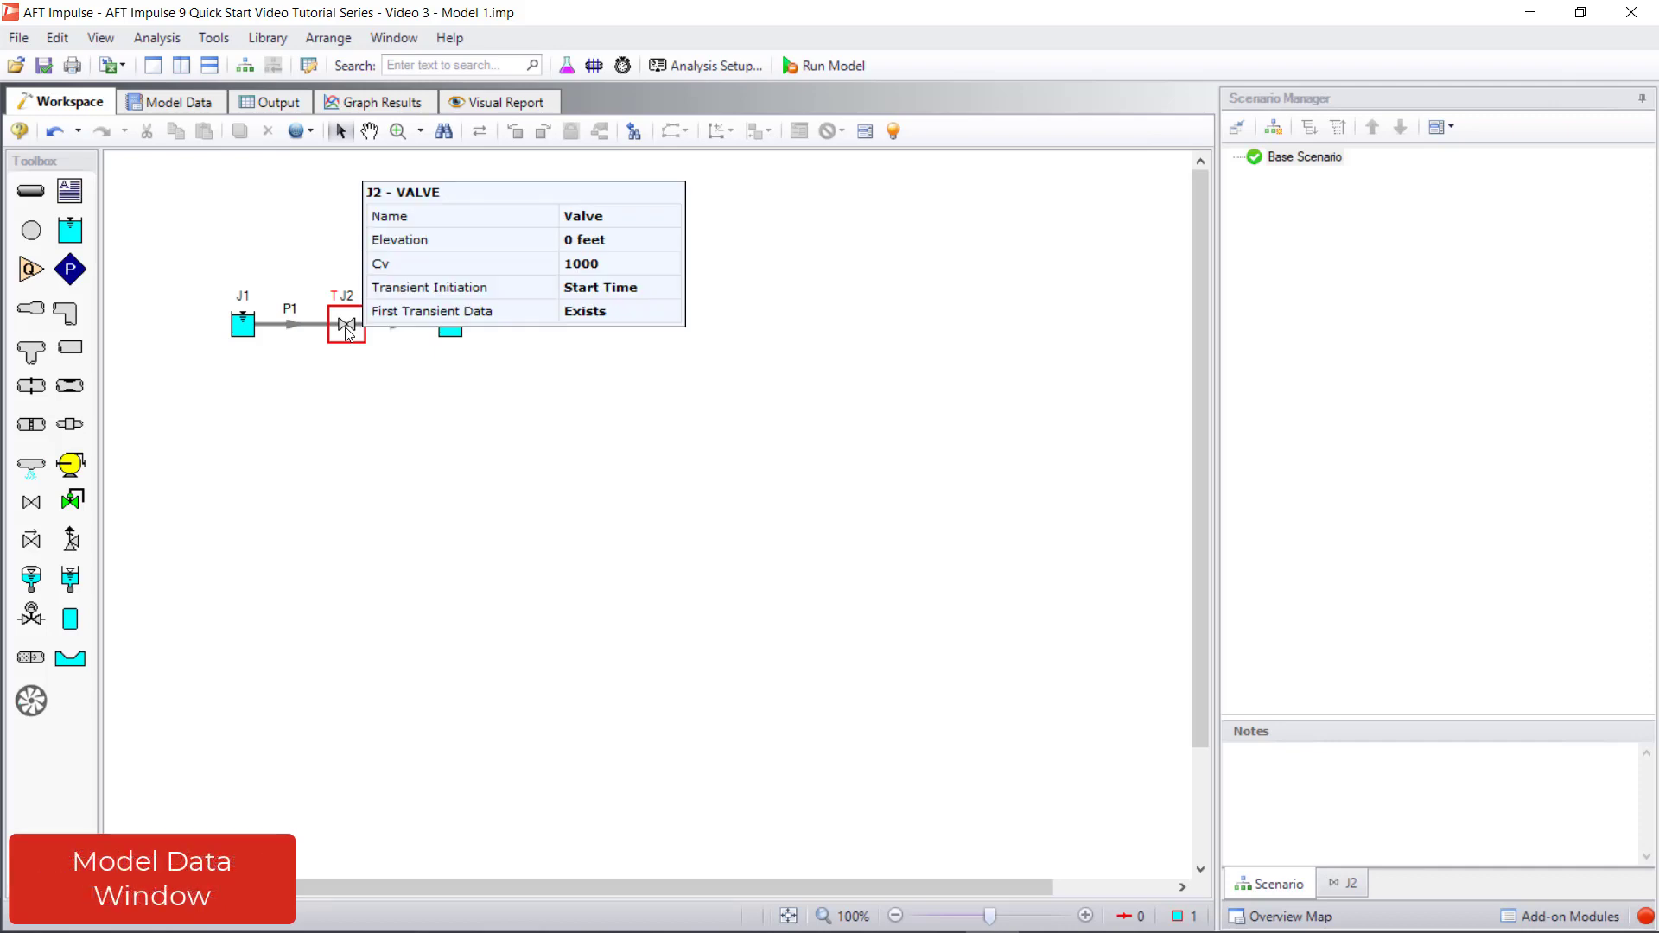
pyautogui.click(334, 370)
# - Review the model data for all pipes and junctions and check which input parameters can be shown, without changing them
pyautogui.click(188, 109)
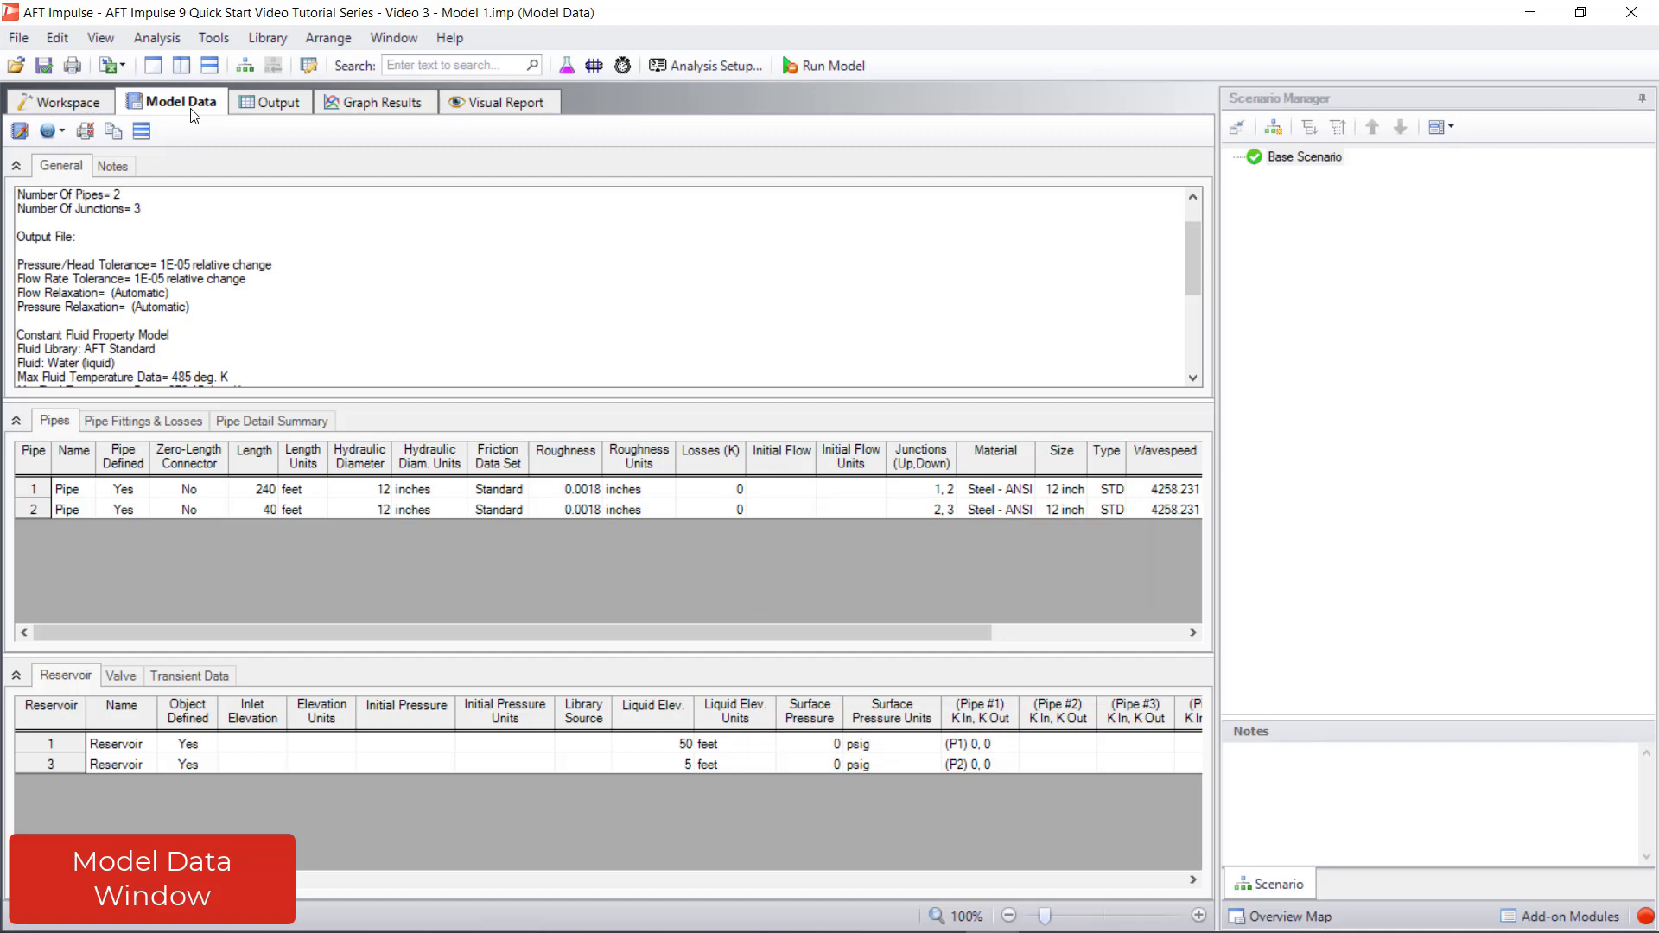
pyautogui.click(21, 131)
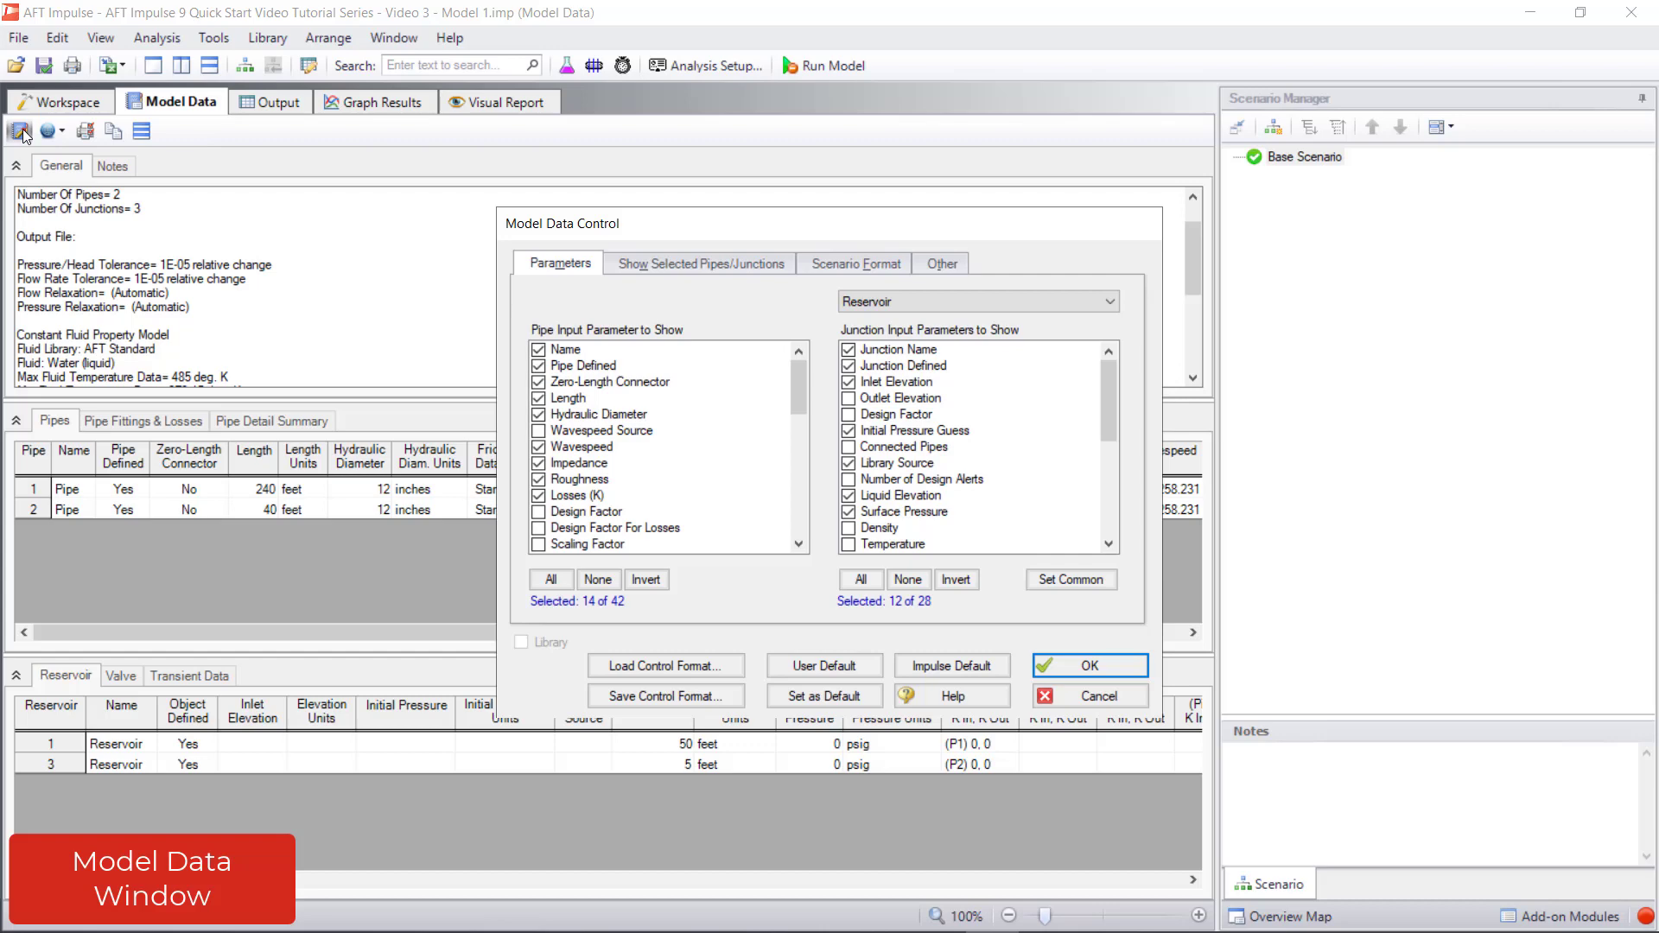
pyautogui.click(1091, 696)
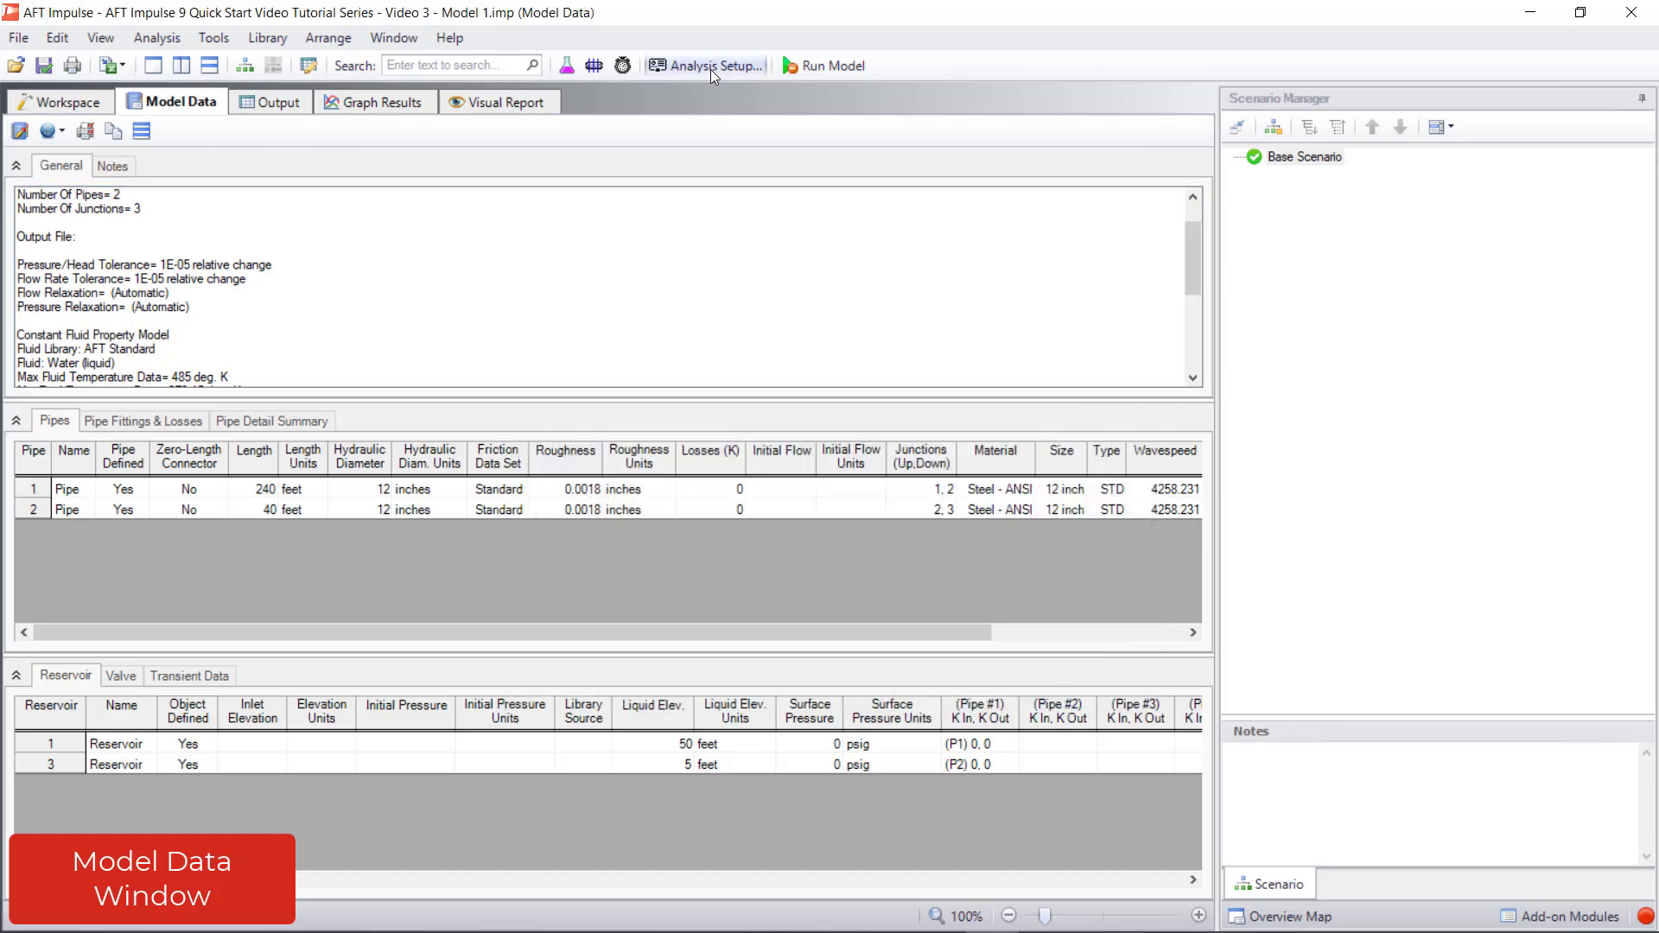
# - Set the time simulation mode to Steady Only in the analysis setup's transient control settings
pyautogui.click(710, 67)
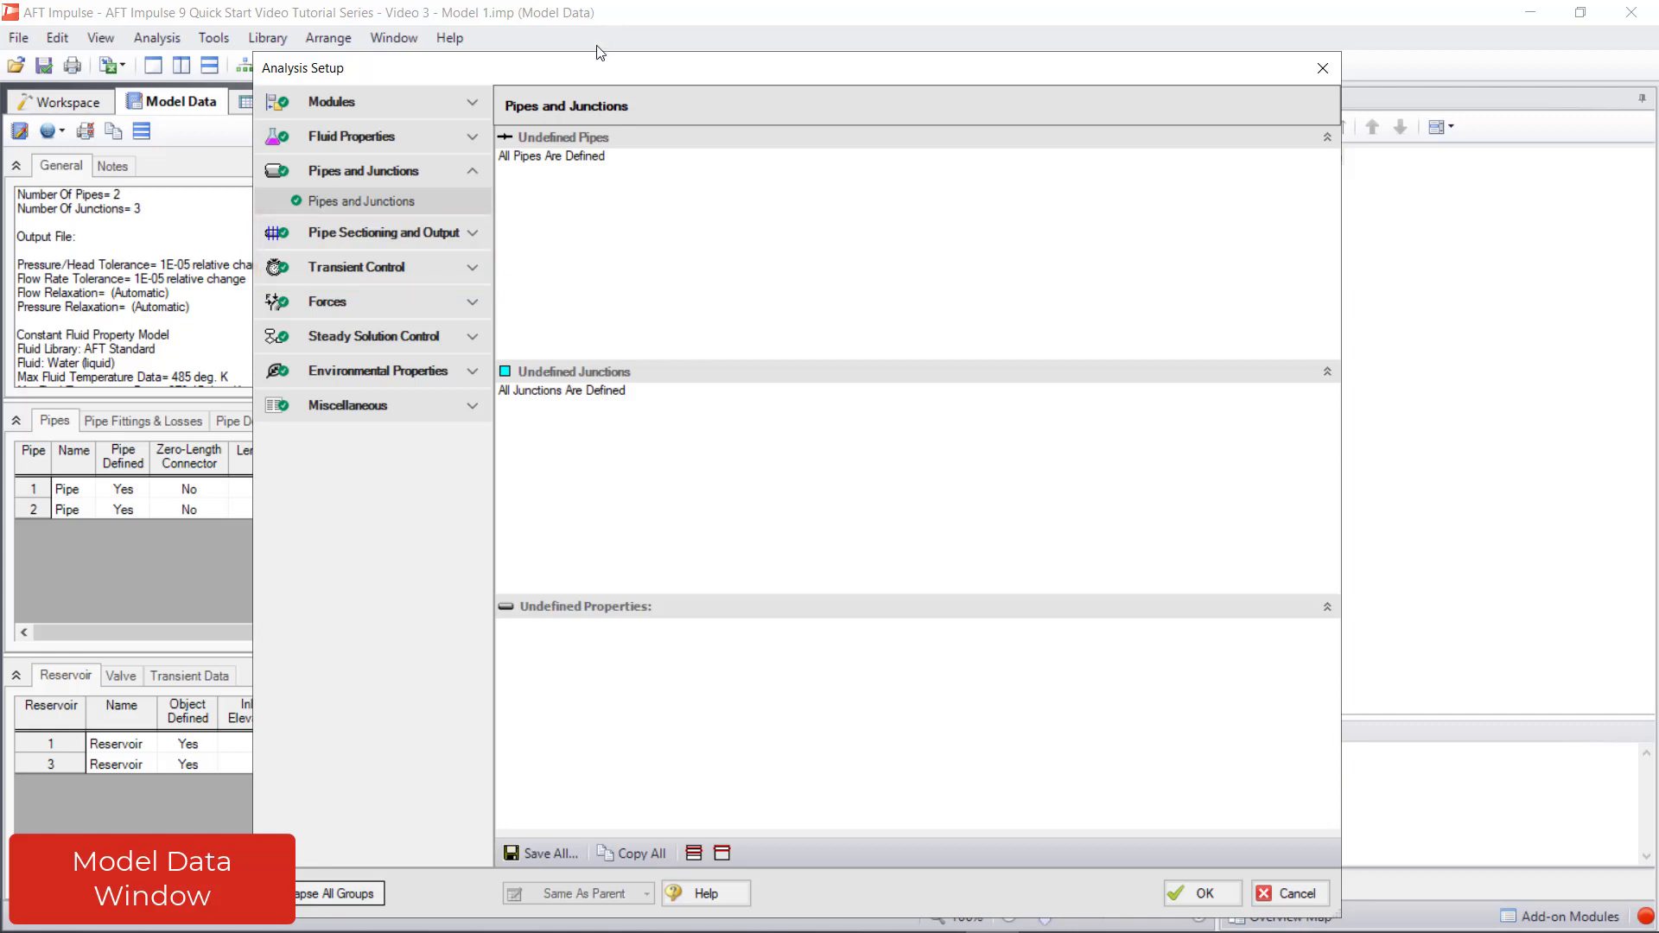
pyautogui.click(474, 266)
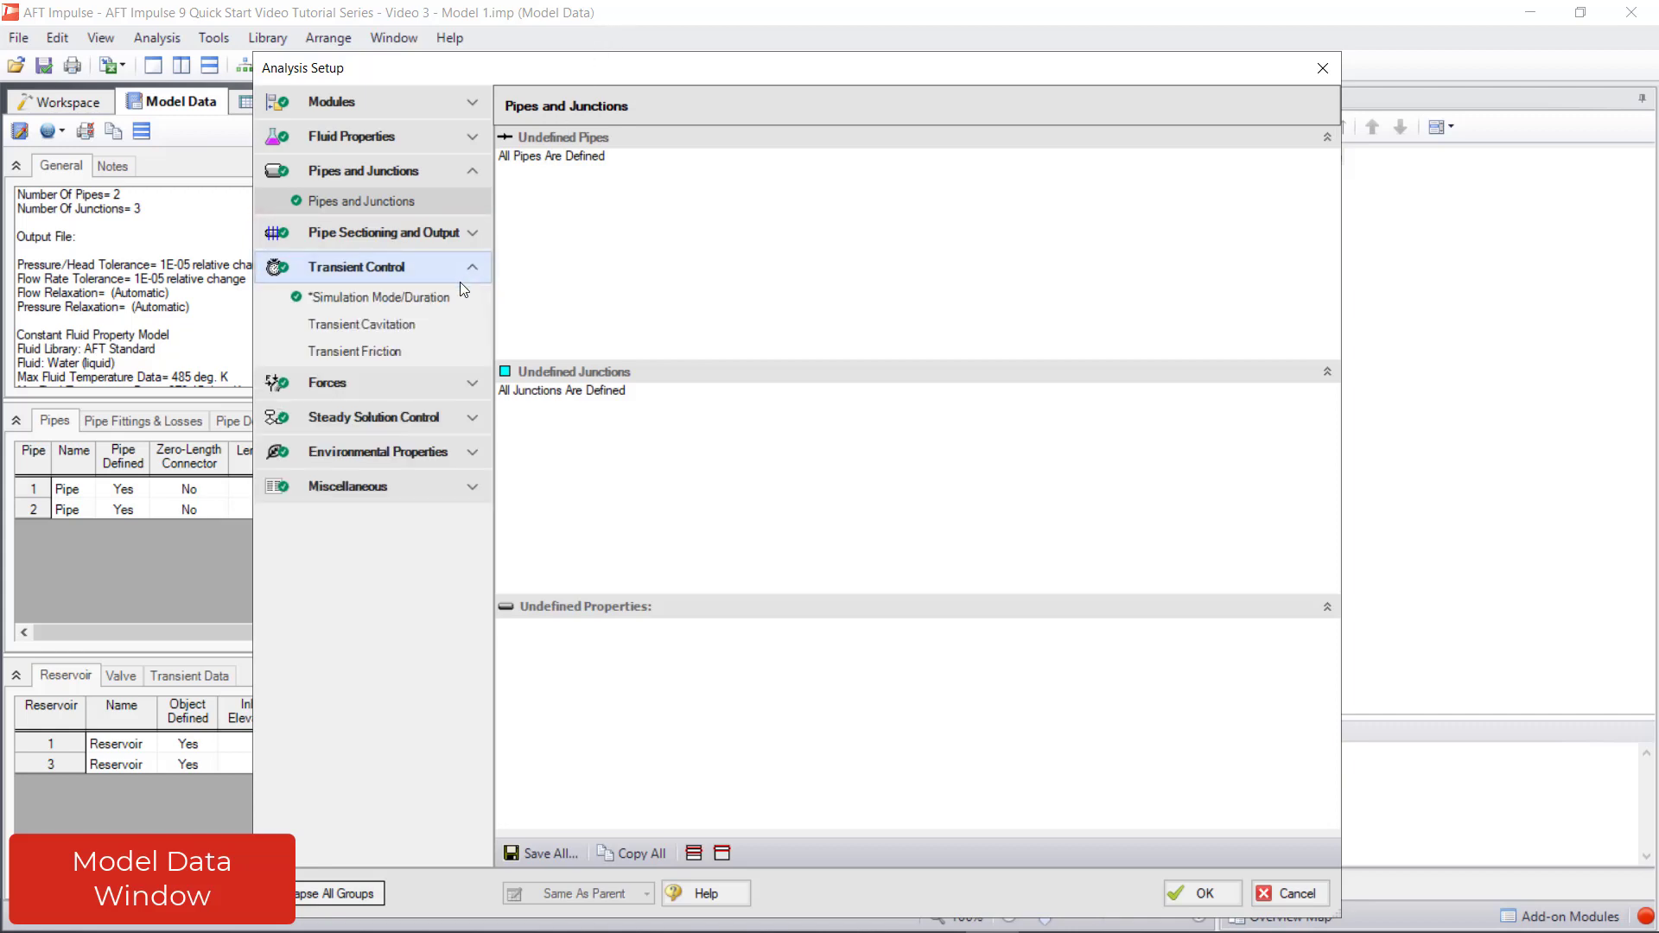
pyautogui.click(459, 293)
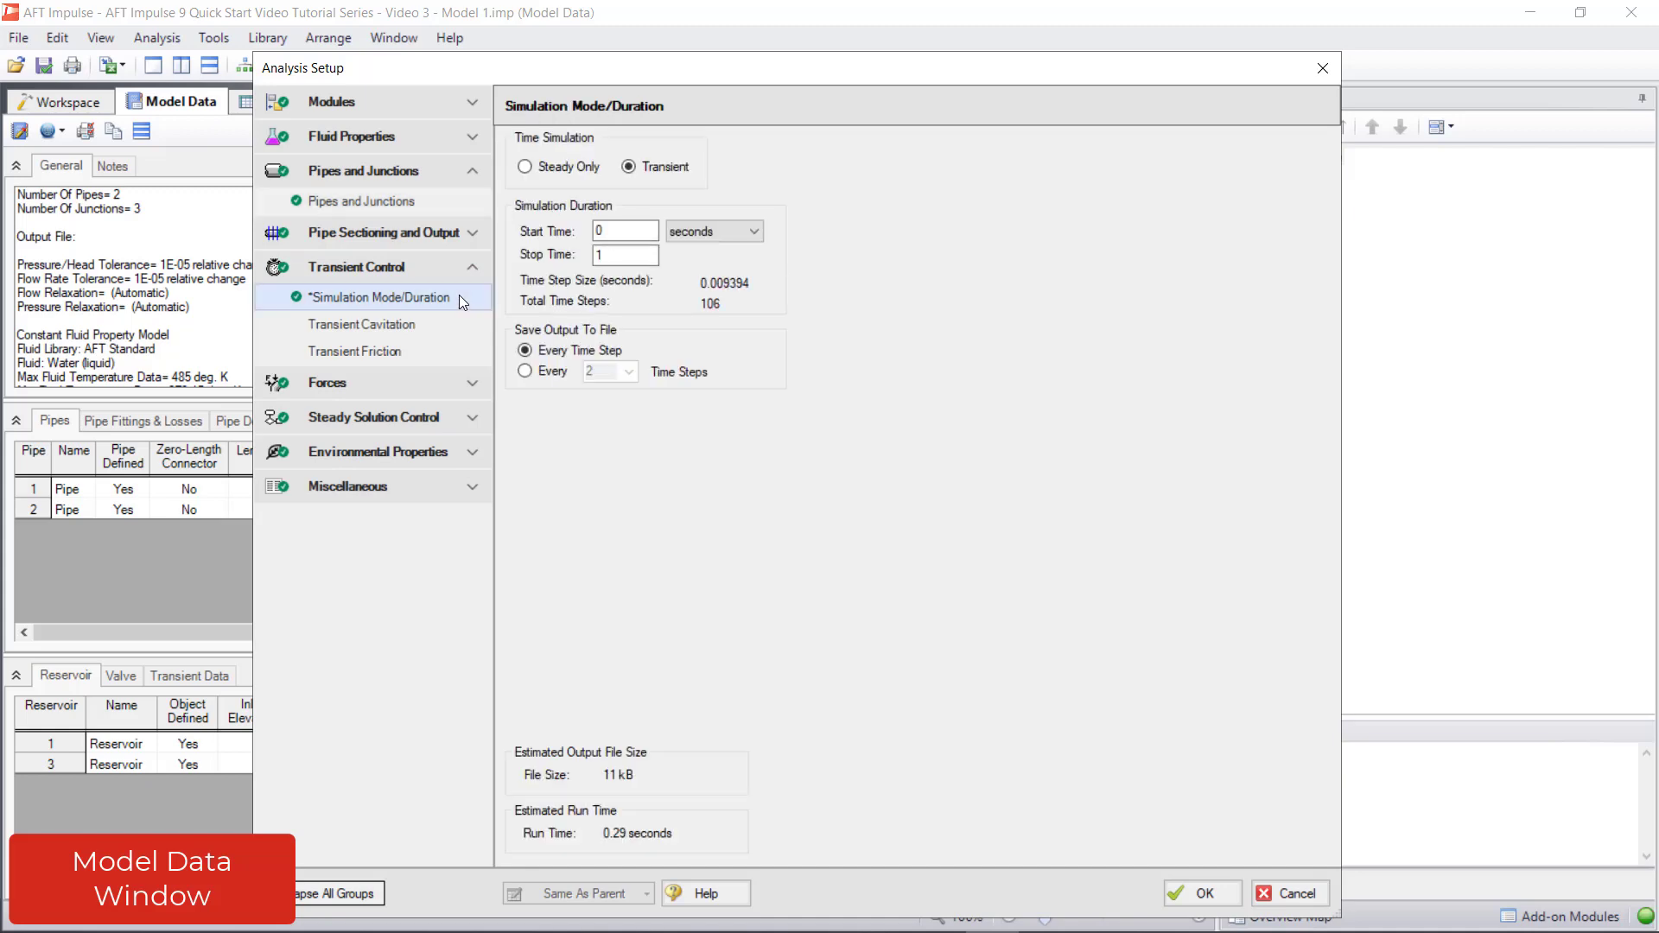
pyautogui.click(526, 168)
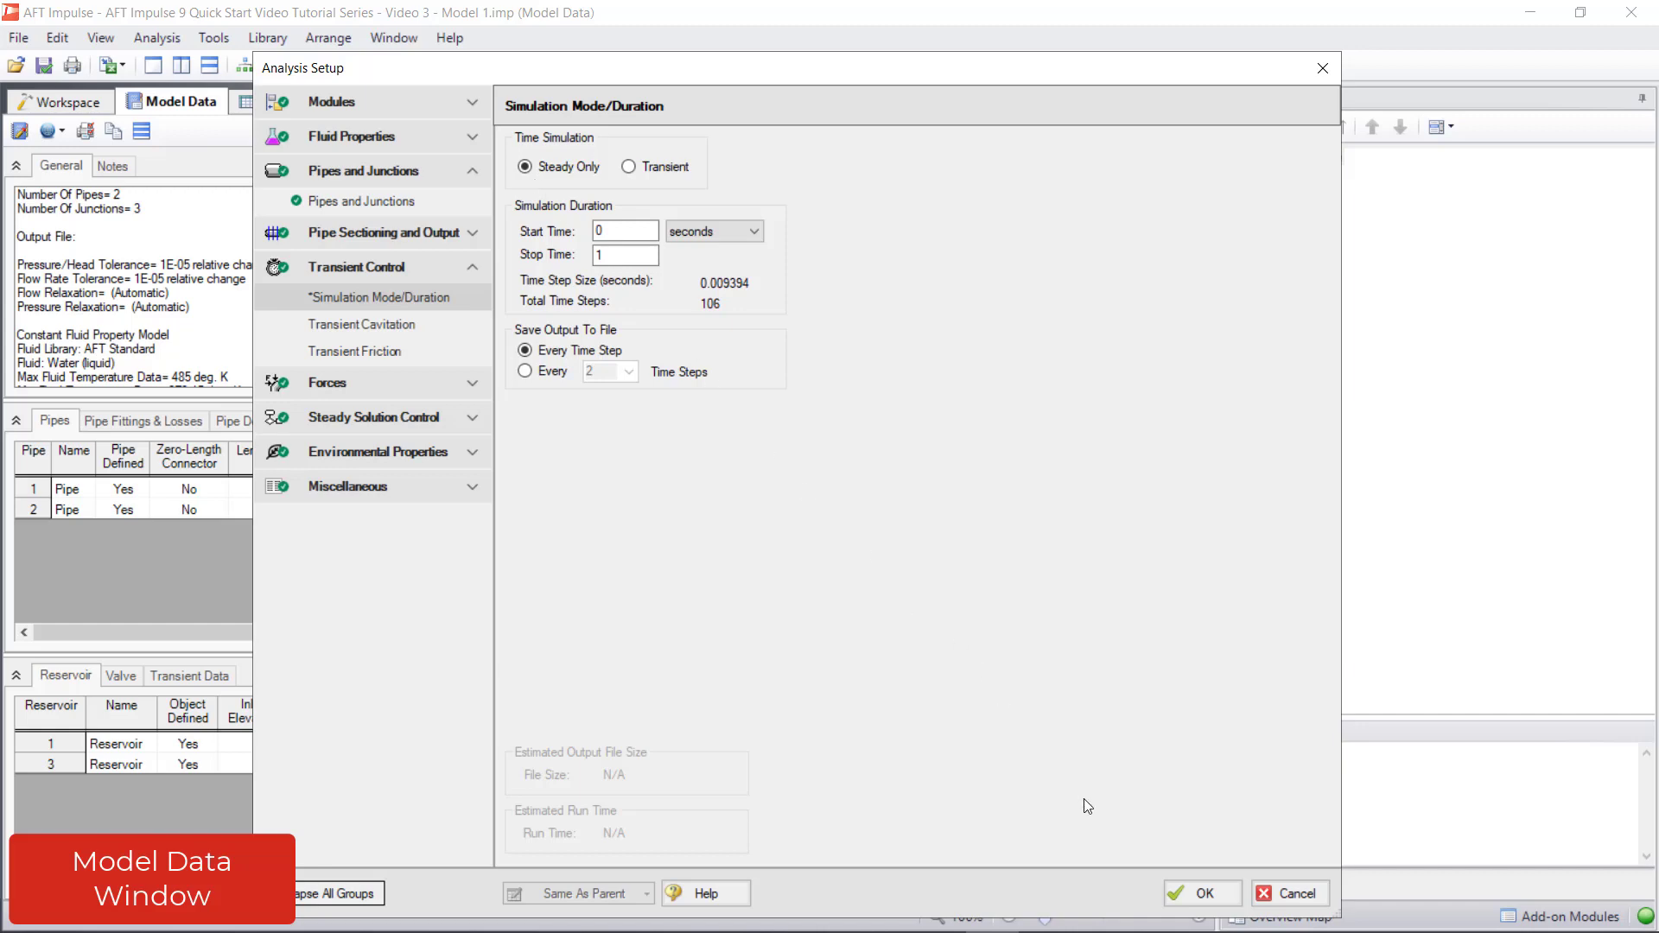
pyautogui.click(1175, 890)
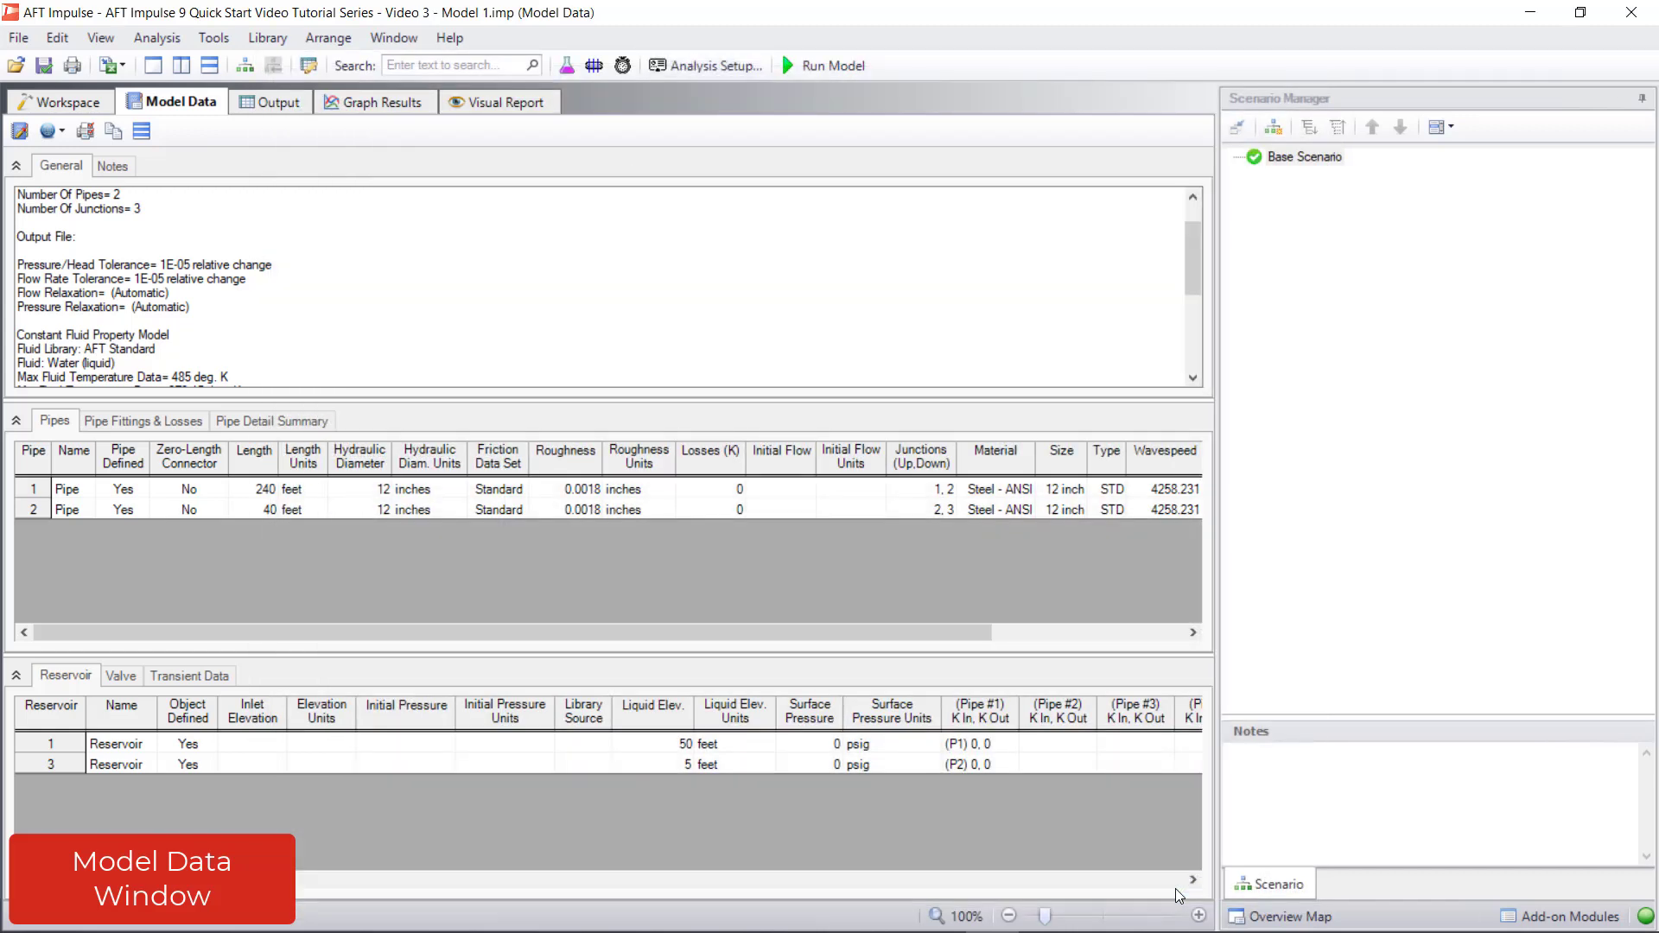